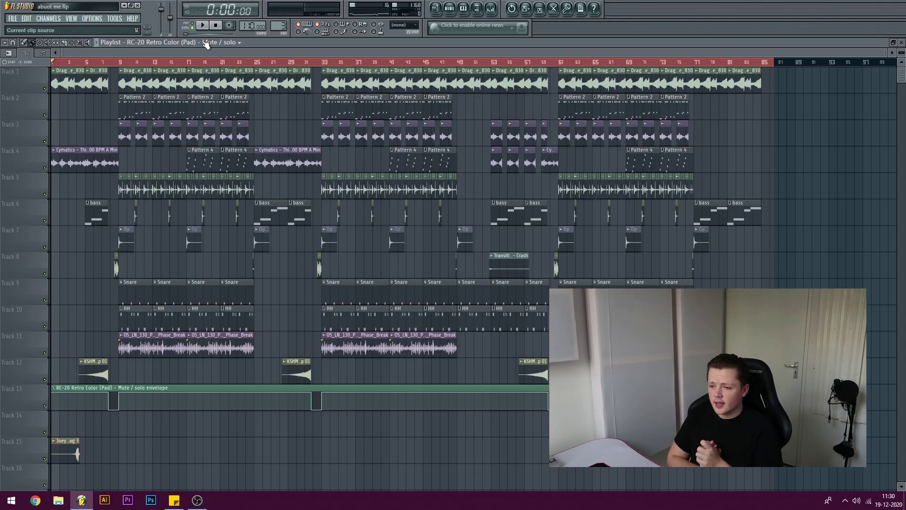
Step: List the unsorted channels, open Keyscape's notes in the piano roll, play the chords, and return to the playlist
click(444, 6)
click(205, 373)
click(188, 410)
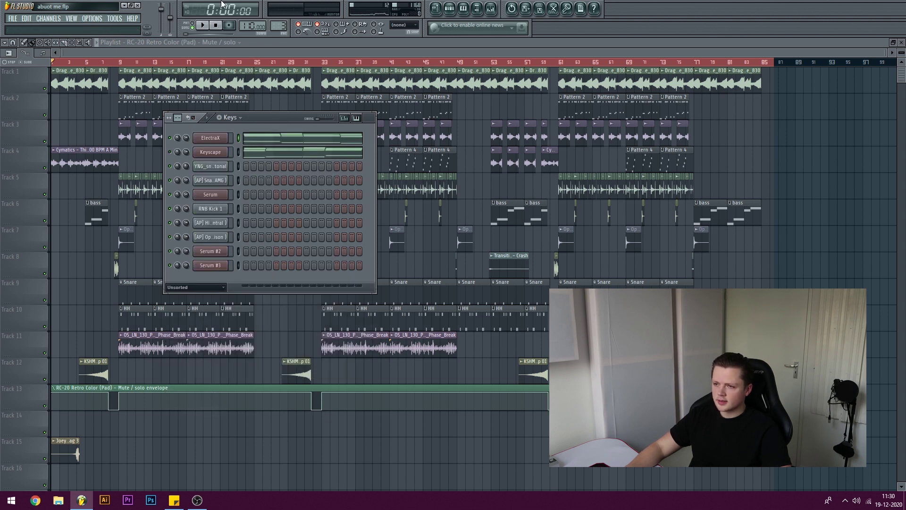
click(269, 149)
scroll(258, 60, down, 2)
key(space)
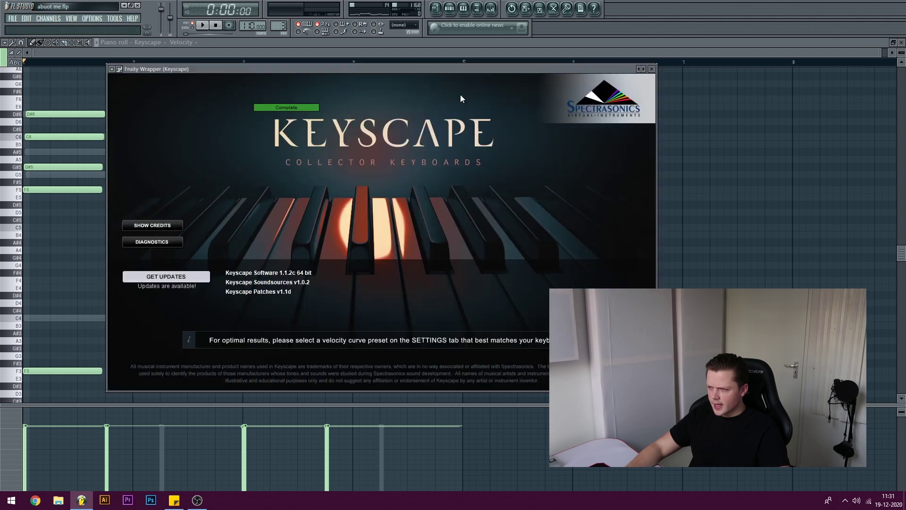
click(653, 69)
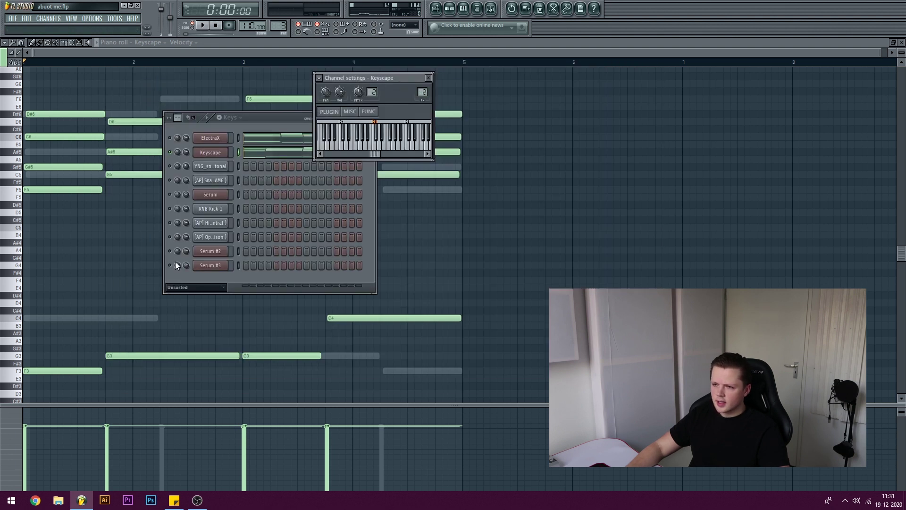
click(205, 55)
click(435, 8)
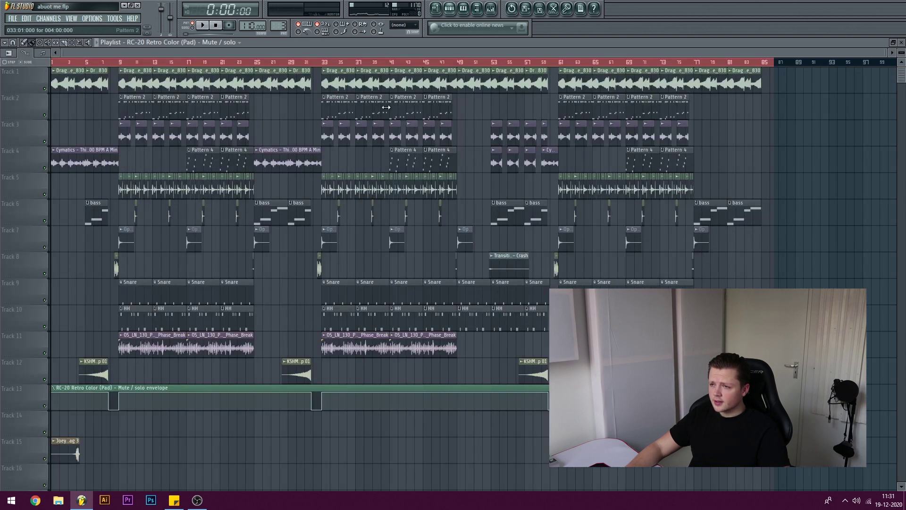
Step: Flip the Keyscape chord notes of the Keys pattern horizontally in the piano roll and play them back
click(450, 8)
click(239, 137)
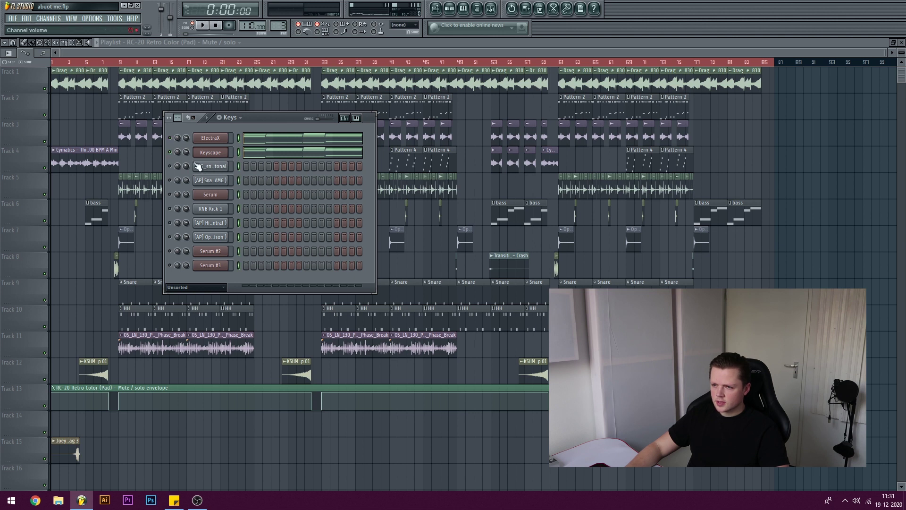
click(270, 151)
key(n)
key(alt+y)
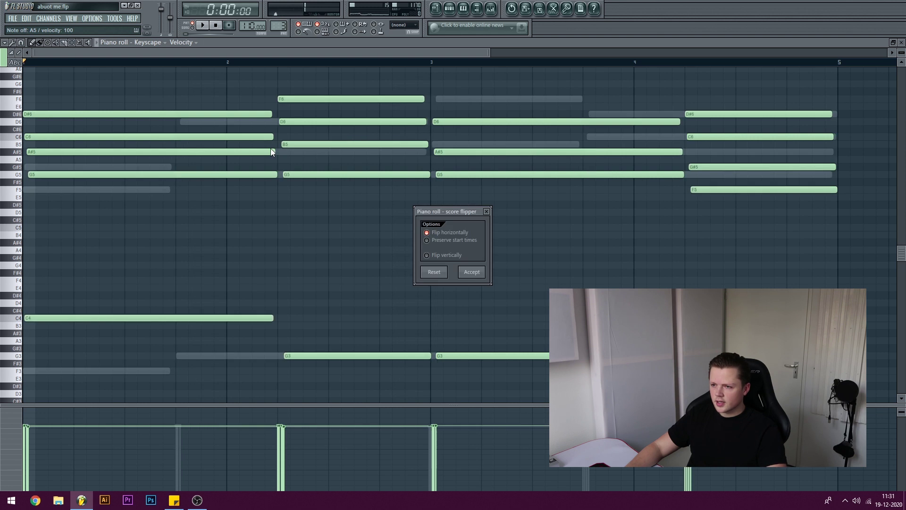
click(471, 272)
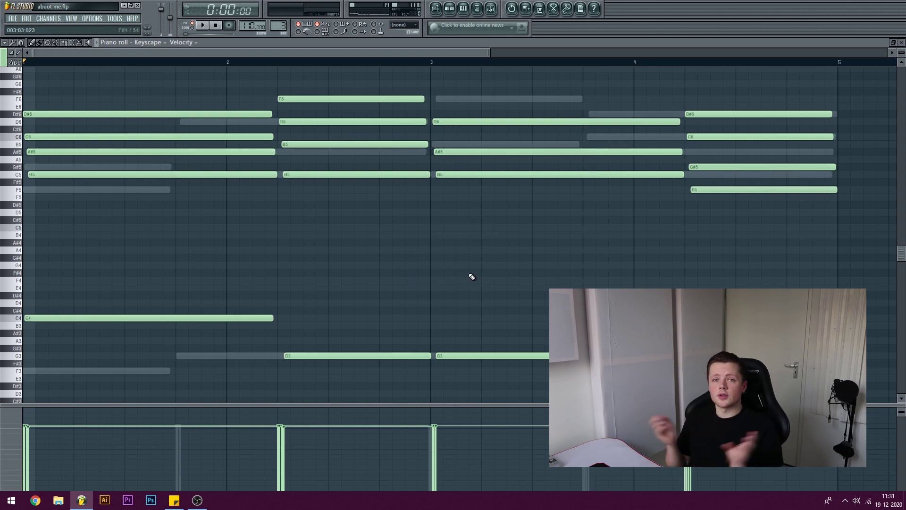
key(space)
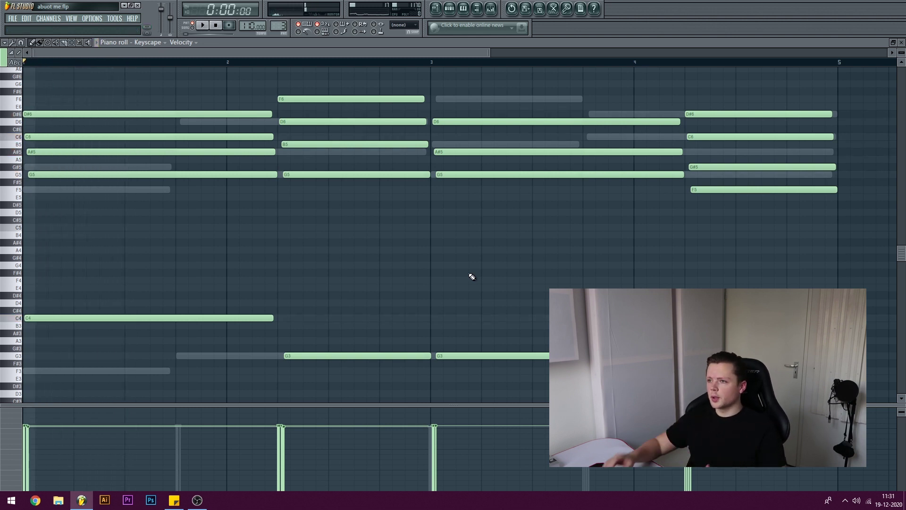
Step: Turn the Reverse effect of the Dragged sample_830 clip off and back on to compare both versions
click(435, 8)
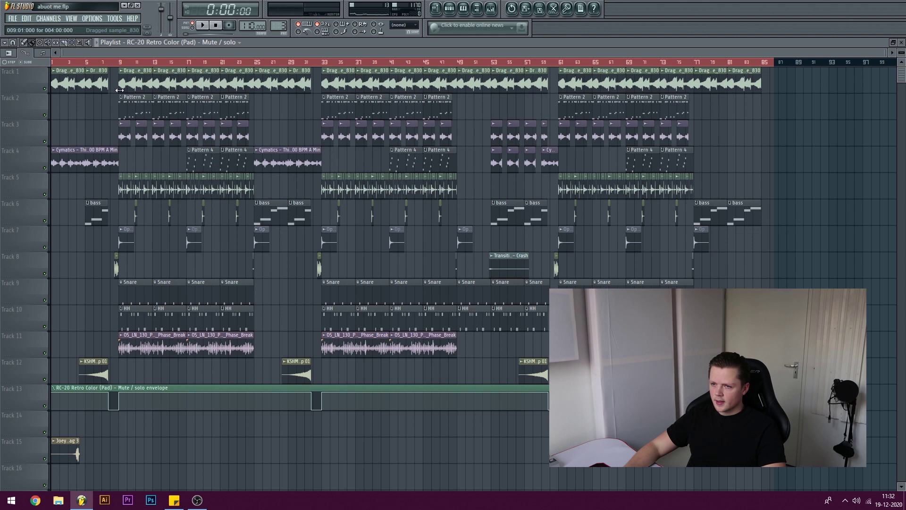
double_click(81, 92)
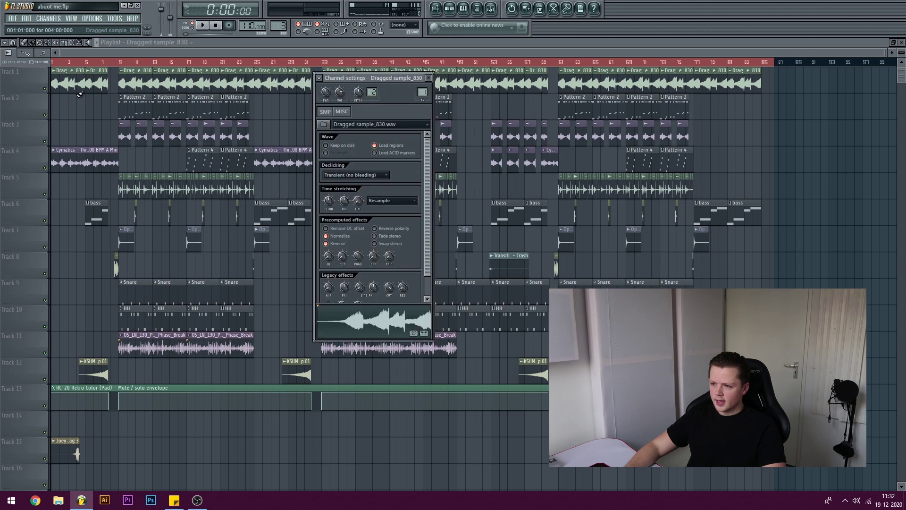
click(337, 242)
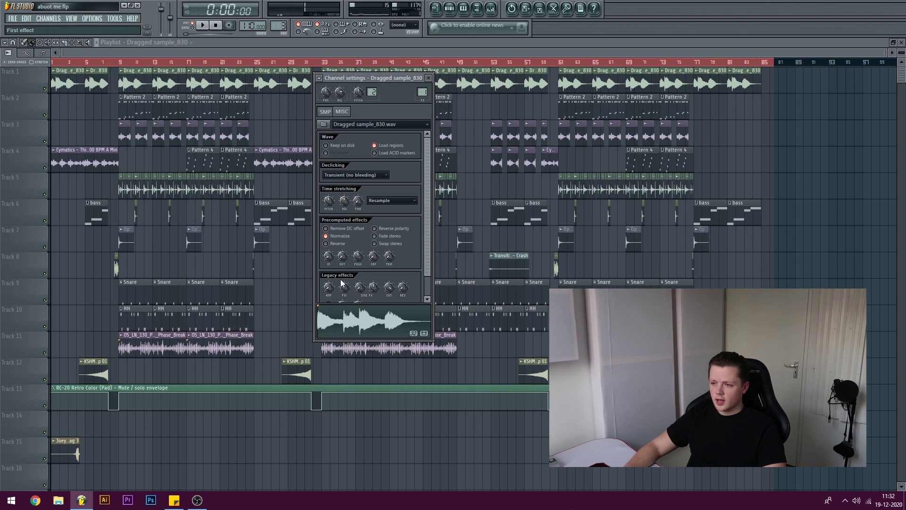
click(338, 243)
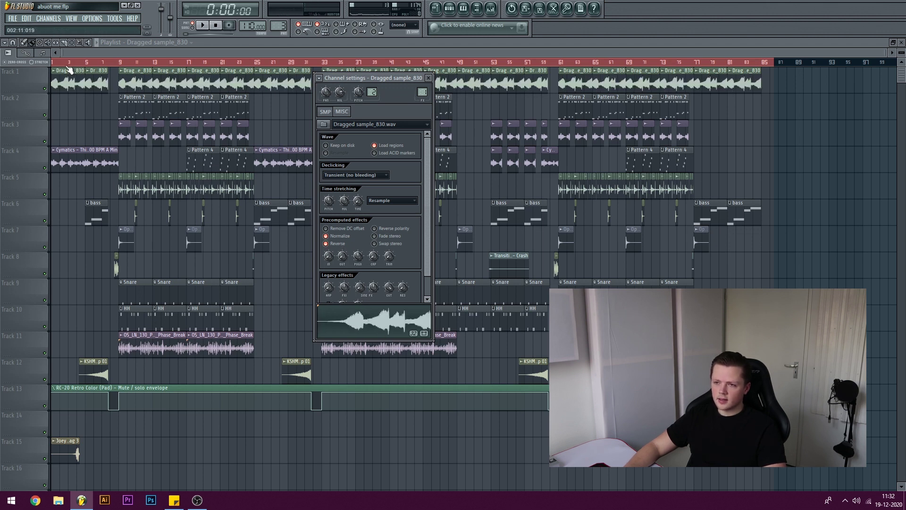
Step: Solo Track 1 in the playlist and listen to the reversed Dragged sample_830 on its own
ctrl+click(44, 89)
key(space)
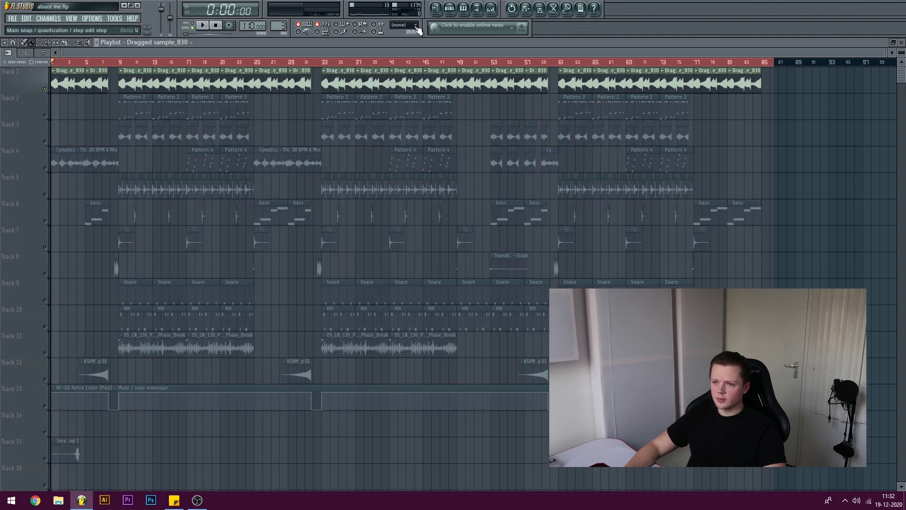
key(space)
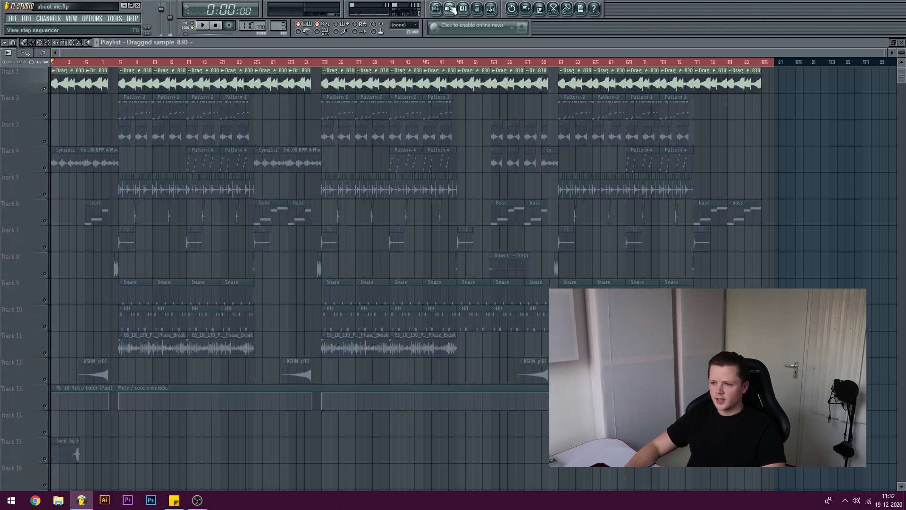
key(F6)
key(space)
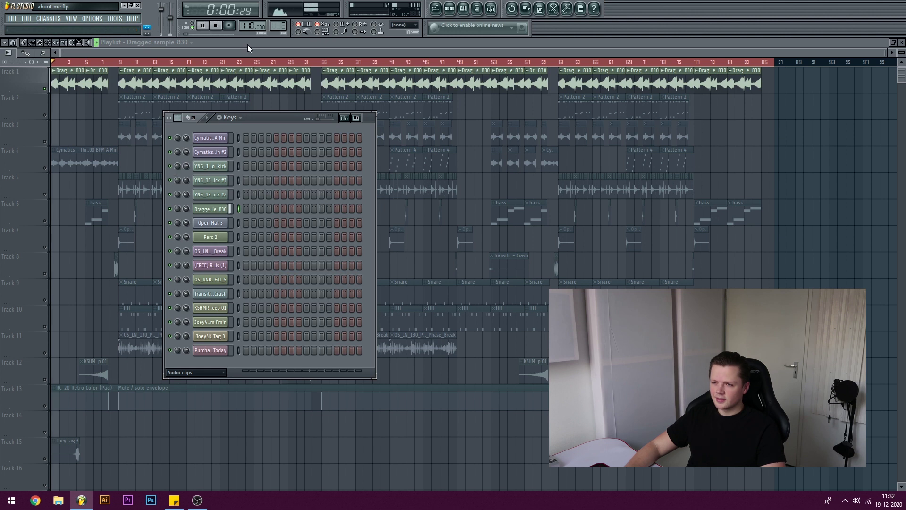
key(F6)
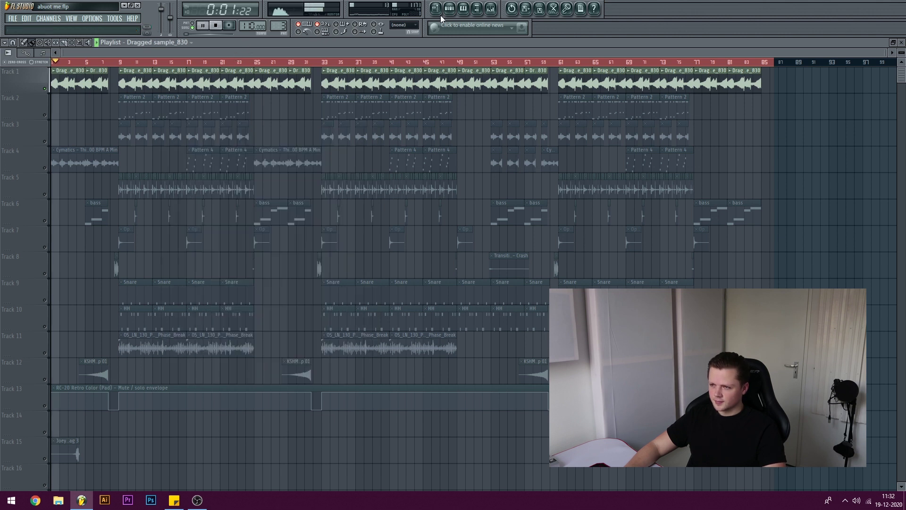
key(space)
Step: Inspect the RC-20 Retro Color, Fruity Reeverb and Fruity Parametric EQ 2 effects on the Pad mixer track
click(491, 9)
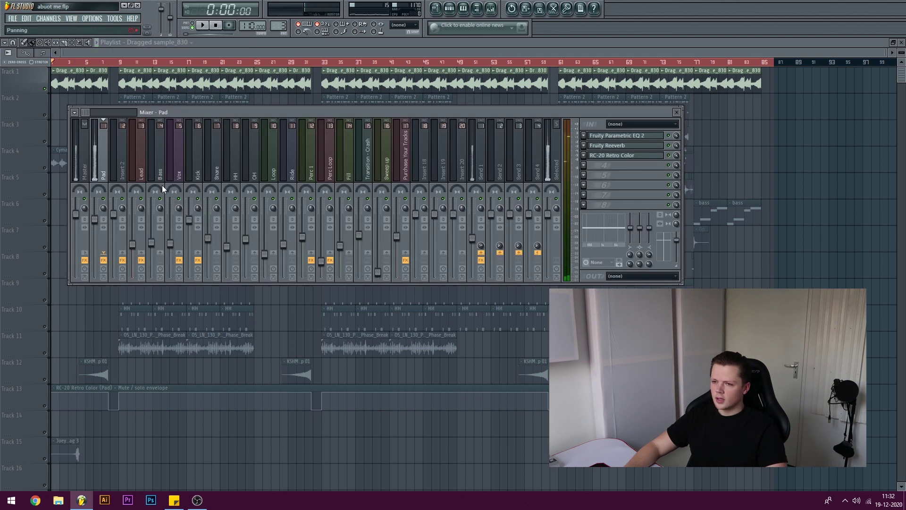
click(623, 156)
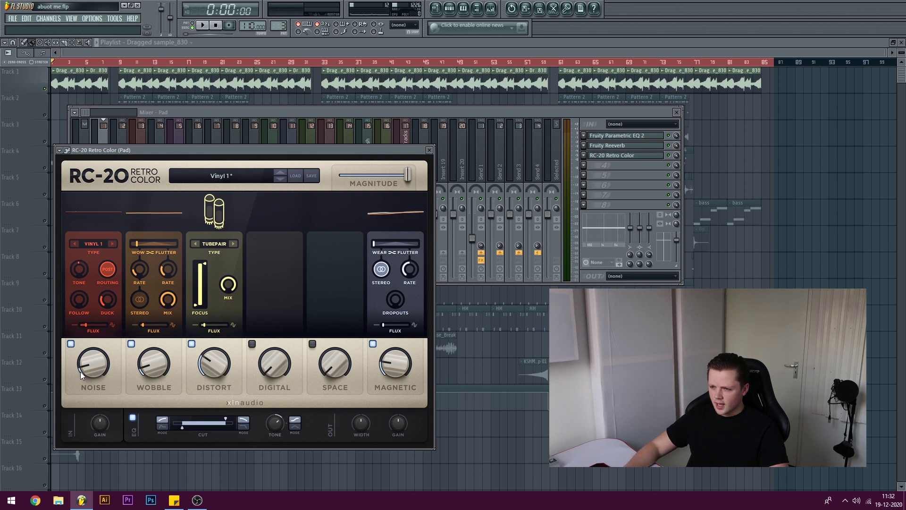
click(430, 150)
click(607, 145)
click(607, 135)
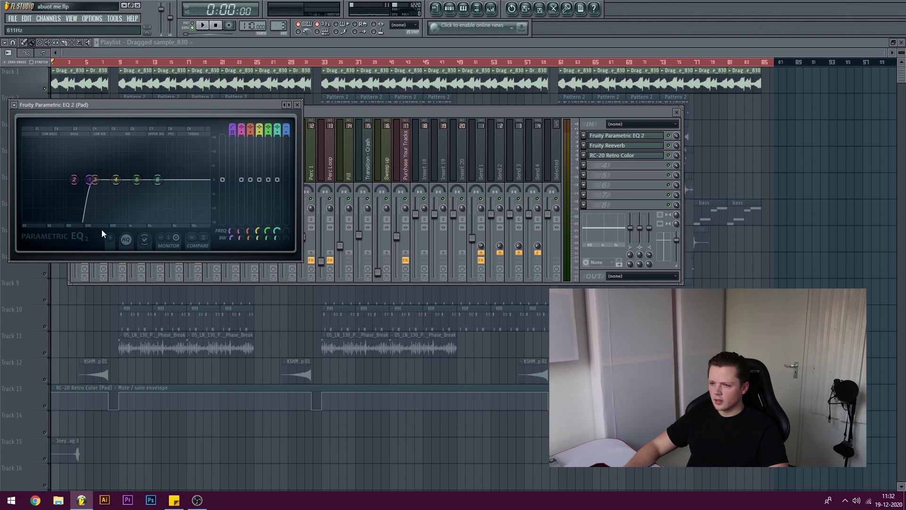
click(297, 105)
key(F9)
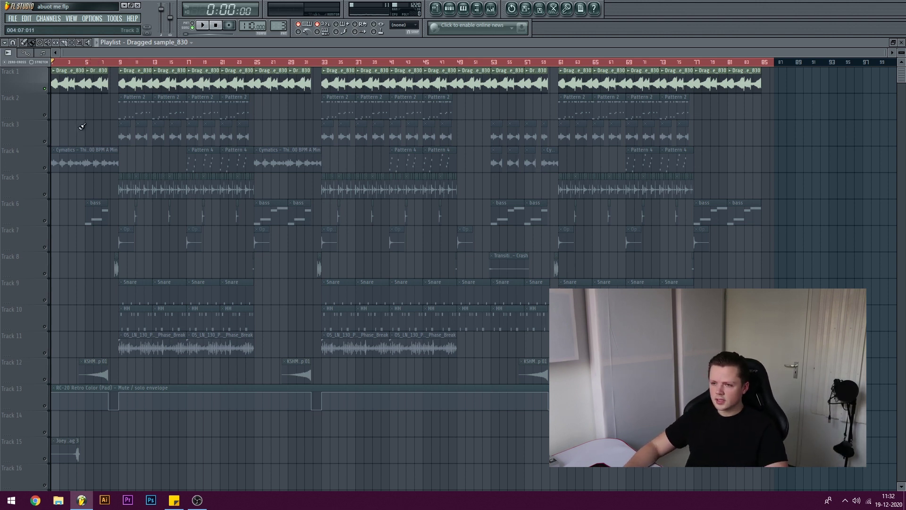
Step: Play the intro from bar 1 and isolate the Cymatics - Thinking About You clip on Track 4
scroll(38, 155, up, 5)
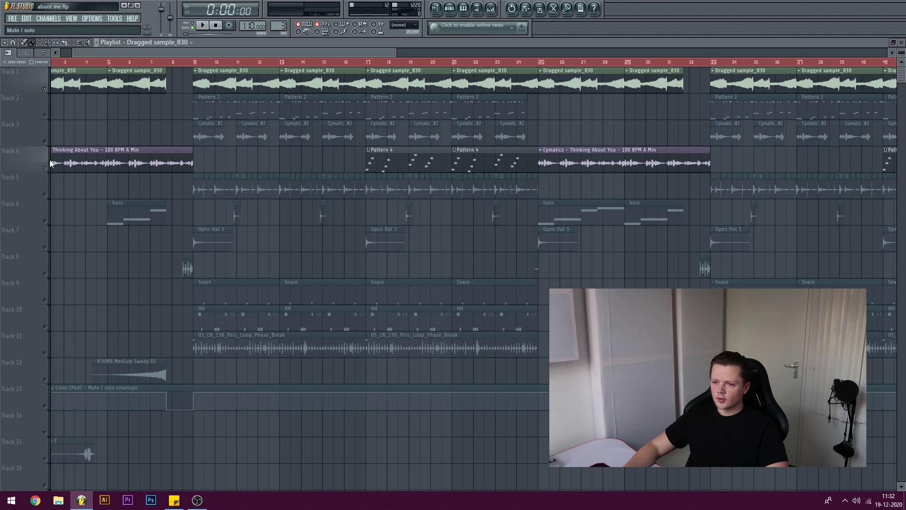
drag(120, 54, 29, 110)
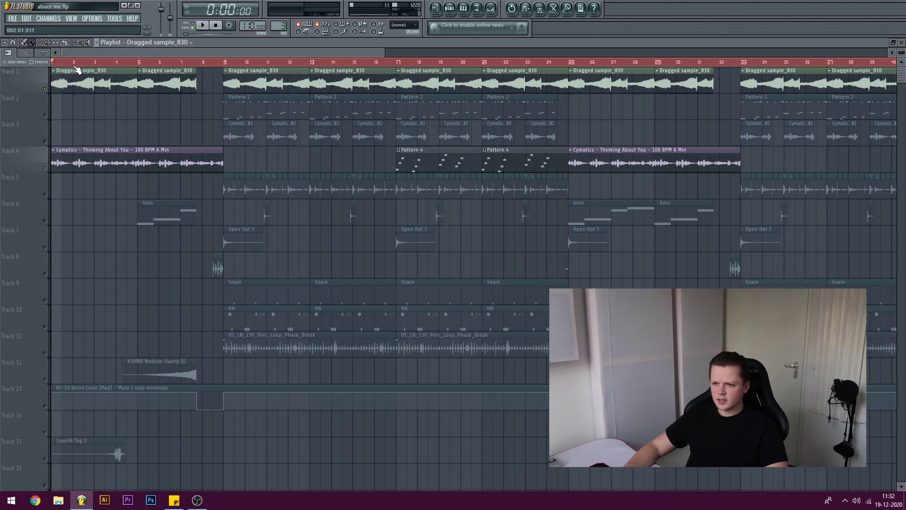
key(space)
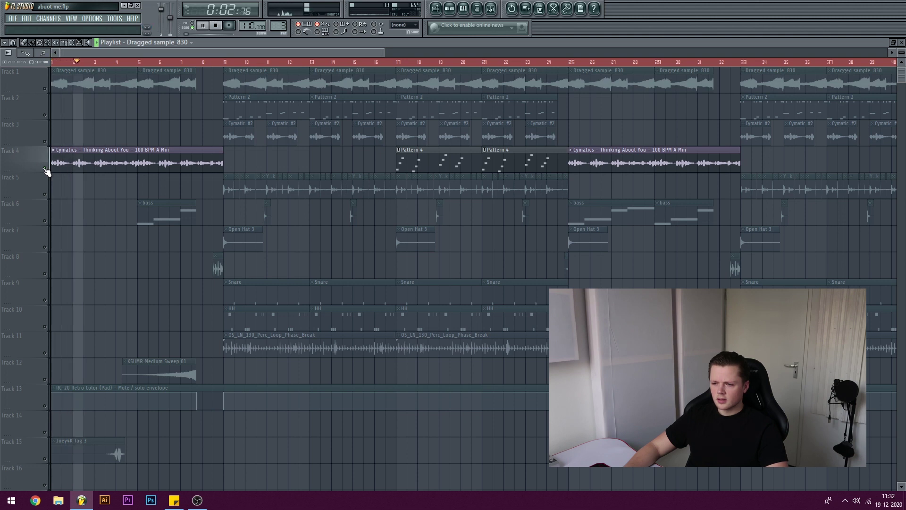
key(space)
Step: Re-enable all playlist tracks and play the beginning of the intro with everything audible
key(ctrl+a)
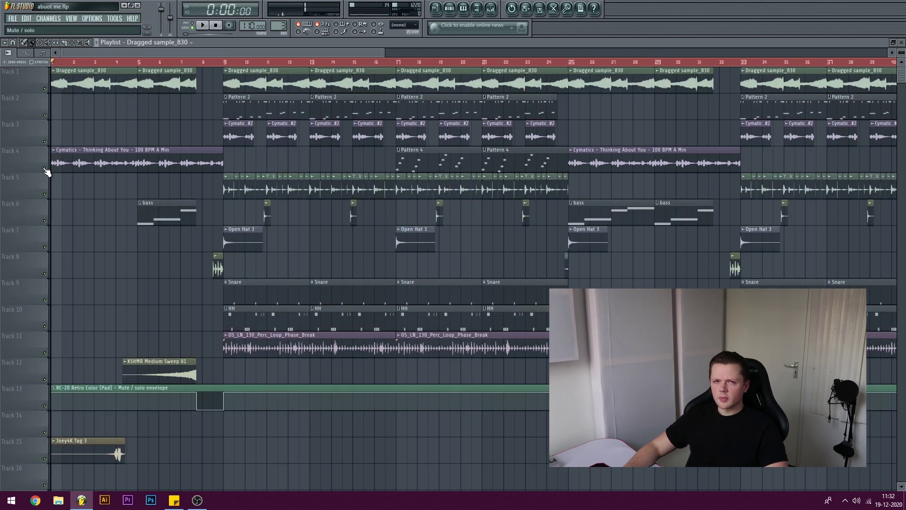
key(space)
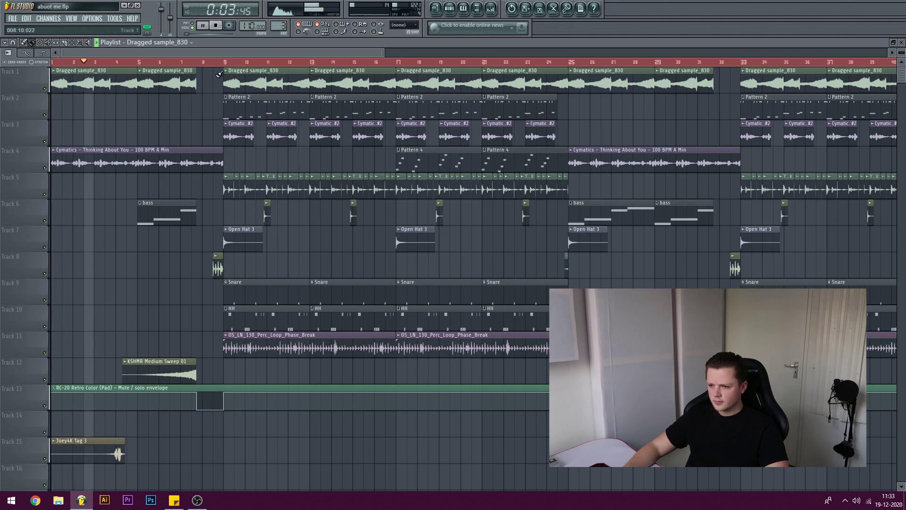
key(space)
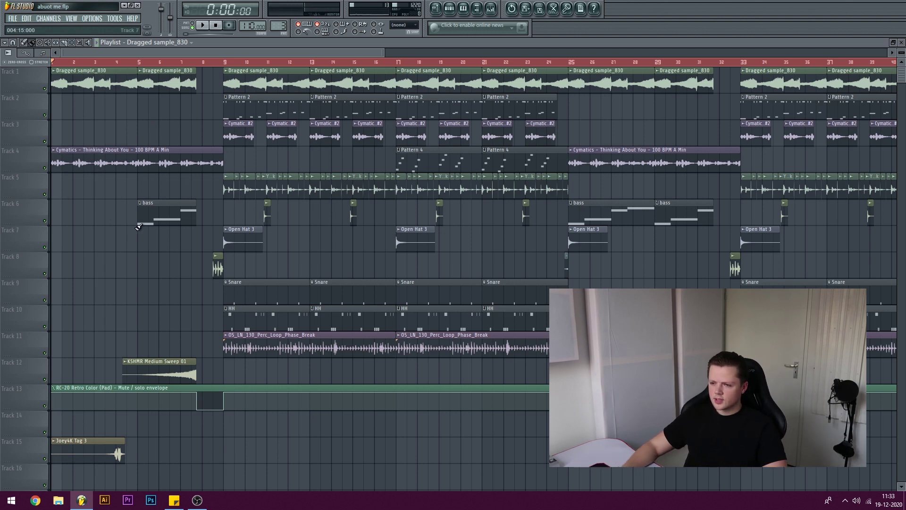
Step: Open the bass pattern in the piano roll, play its Serum #3 notes, and return to the playlist
double_click(149, 209)
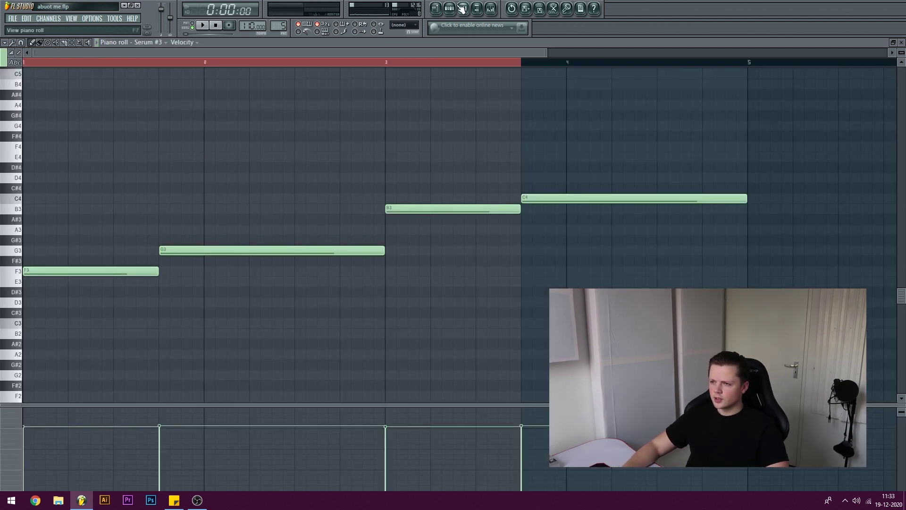
key(F6)
click(205, 25)
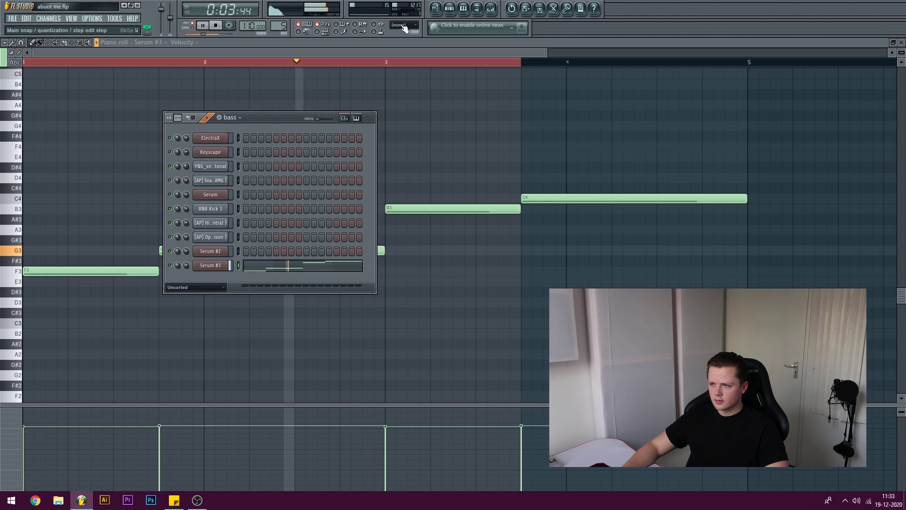
click(449, 9)
key(space)
click(437, 9)
Step: Play the arrangement from the end of bar 6 through the transition into the drop at bar 9
click(177, 62)
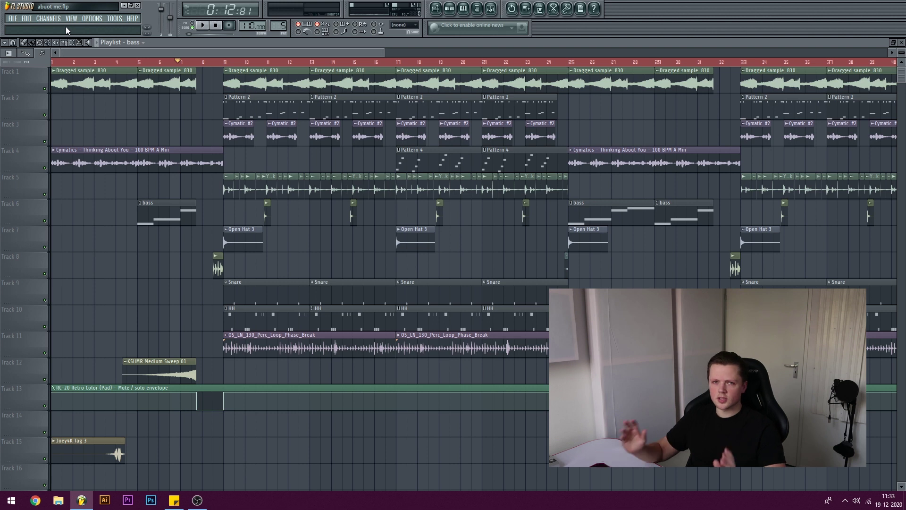
key(space)
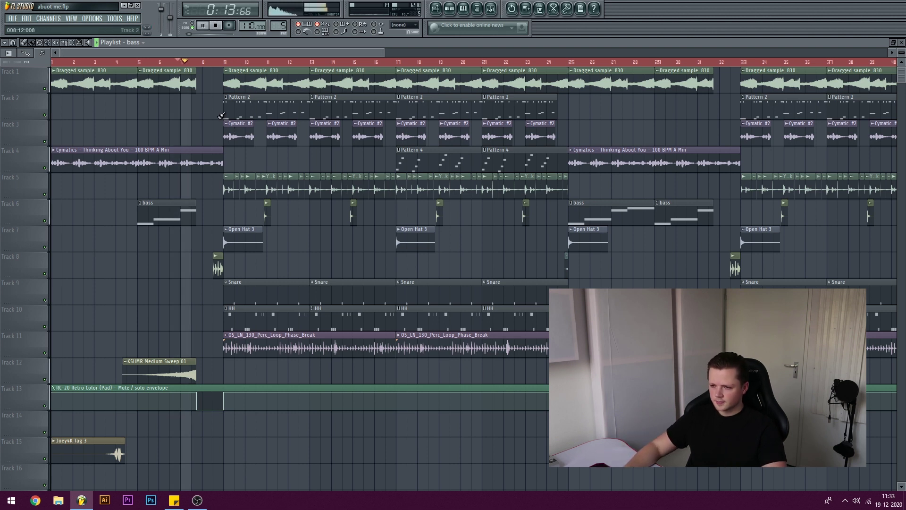
scroll(203, 64, up, 5)
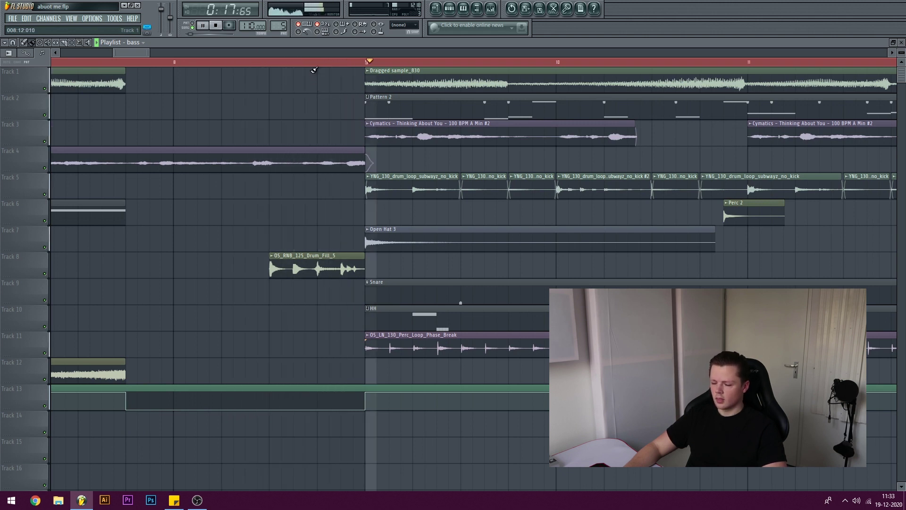
scroll(313, 68, down, 5)
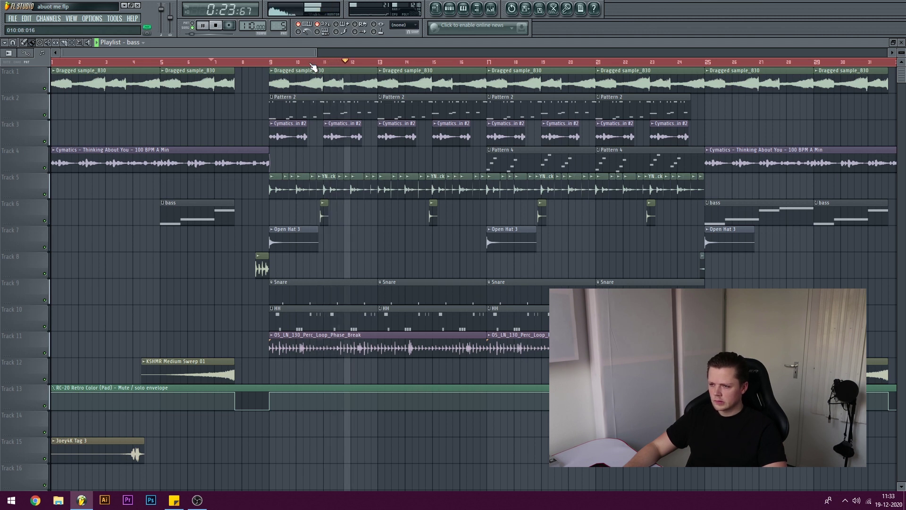
key(space)
Step: Move the intro's Cymatics - Thinking About You clip from Track 4 to Track 3, then solo Track 3 and play it from bar 8
drag(200, 150, 200, 126)
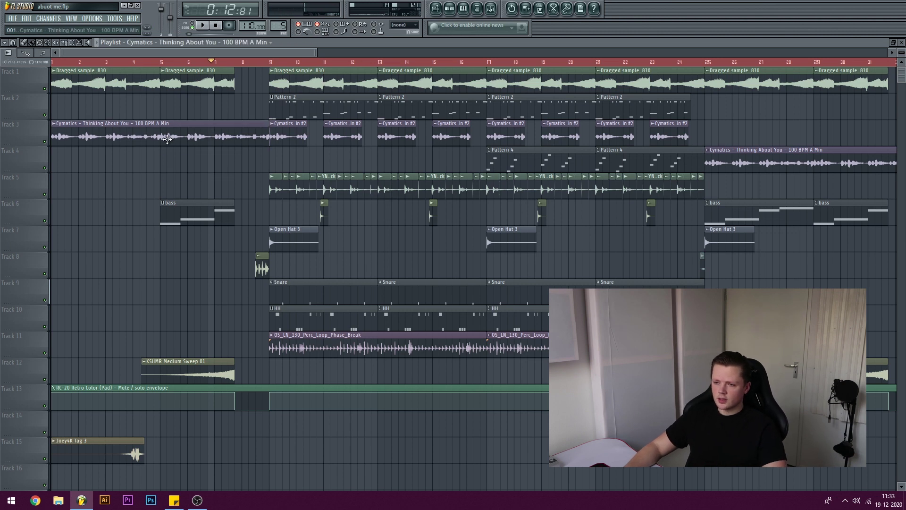
click(45, 144)
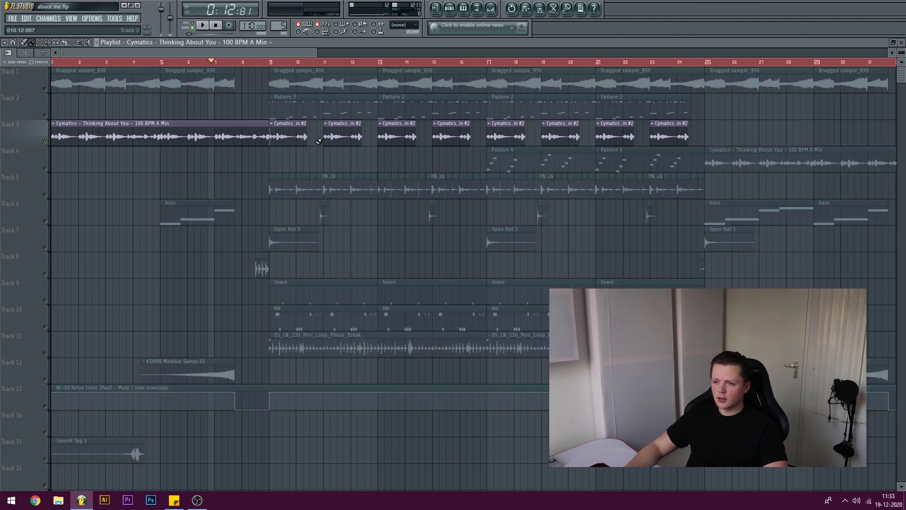
click(253, 63)
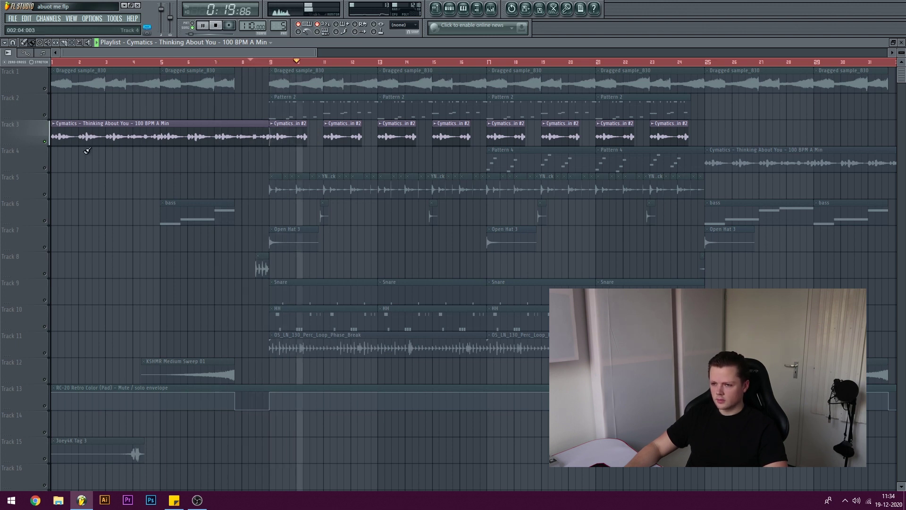
Step: Stop the playlist, open Pattern 2, isolate its RNB Kick 1 channel, and play the kick pattern on its own
key(space)
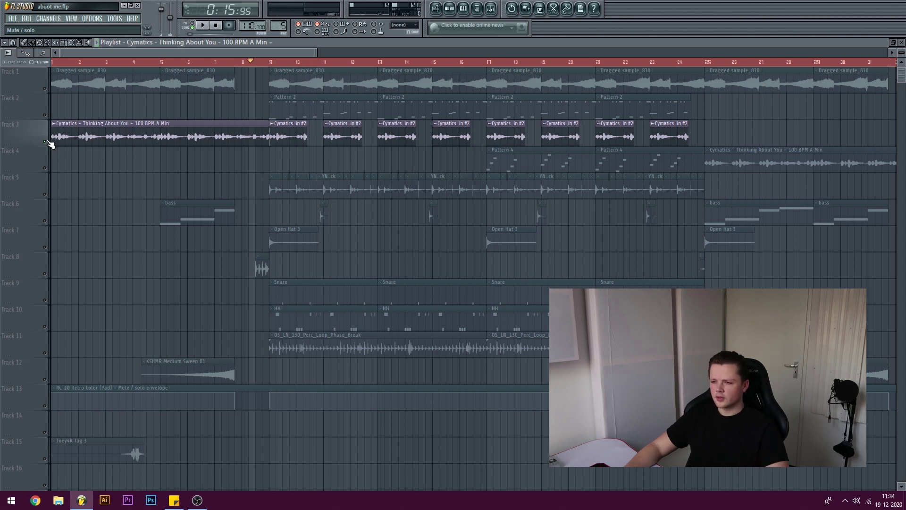
double_click(288, 99)
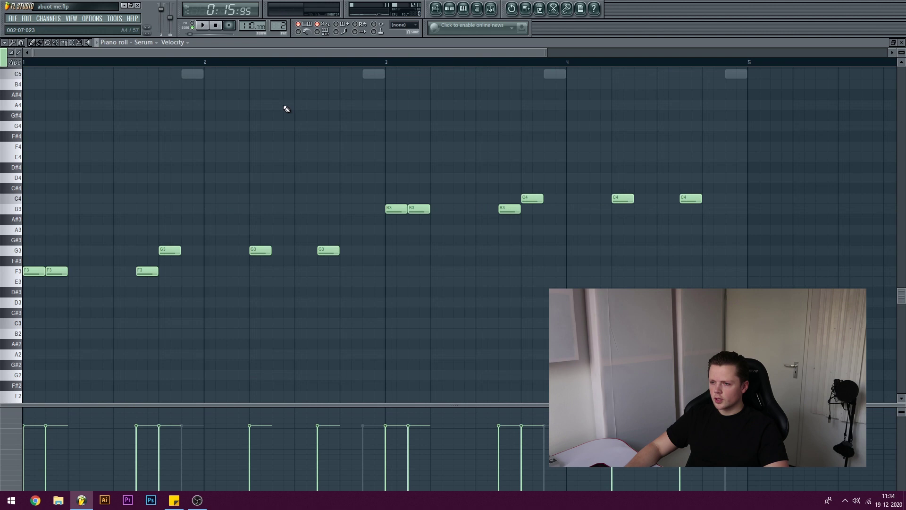
click(447, 9)
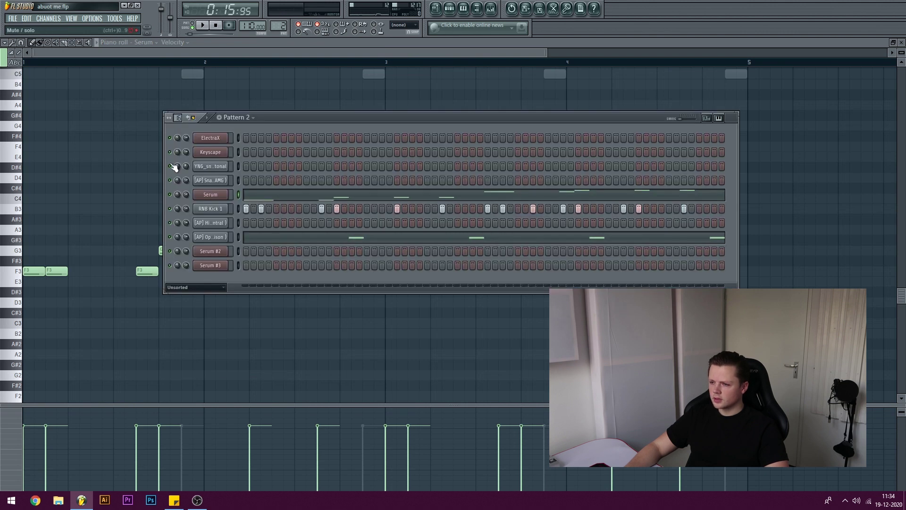
click(436, 9)
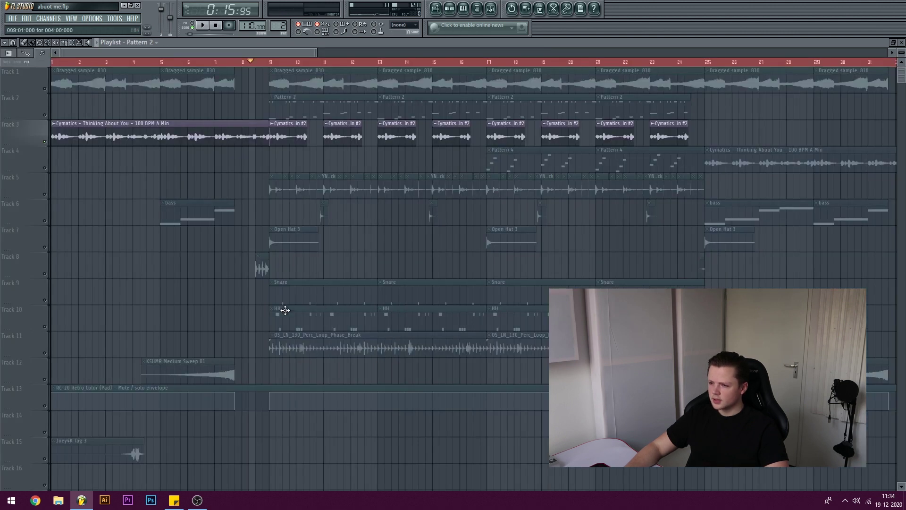
double_click(300, 102)
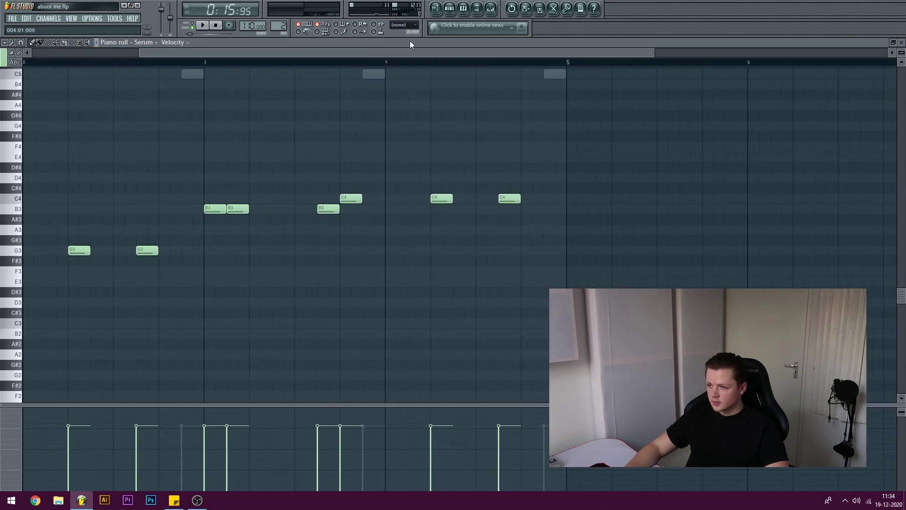
click(455, 9)
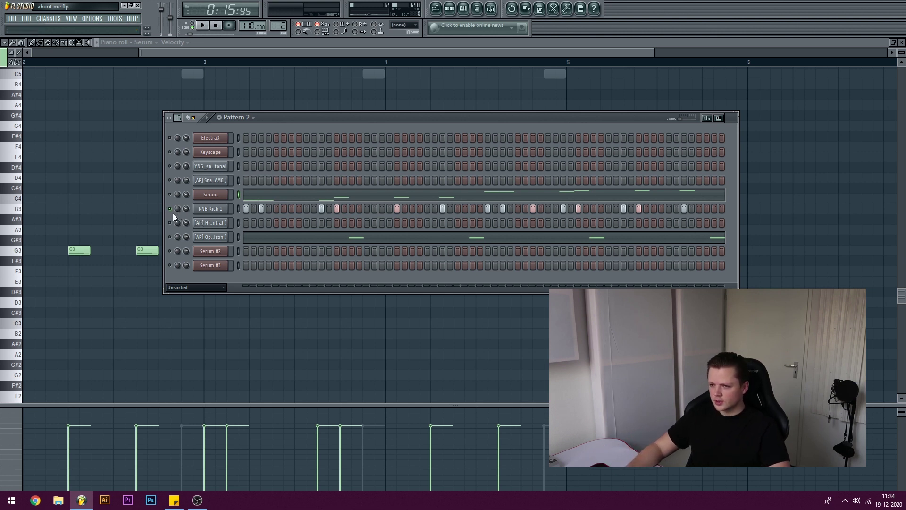
click(194, 25)
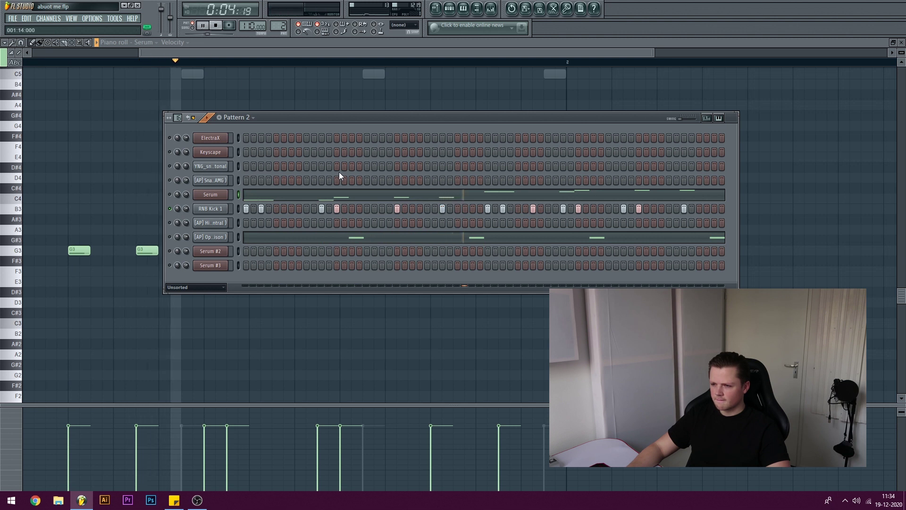
key(space)
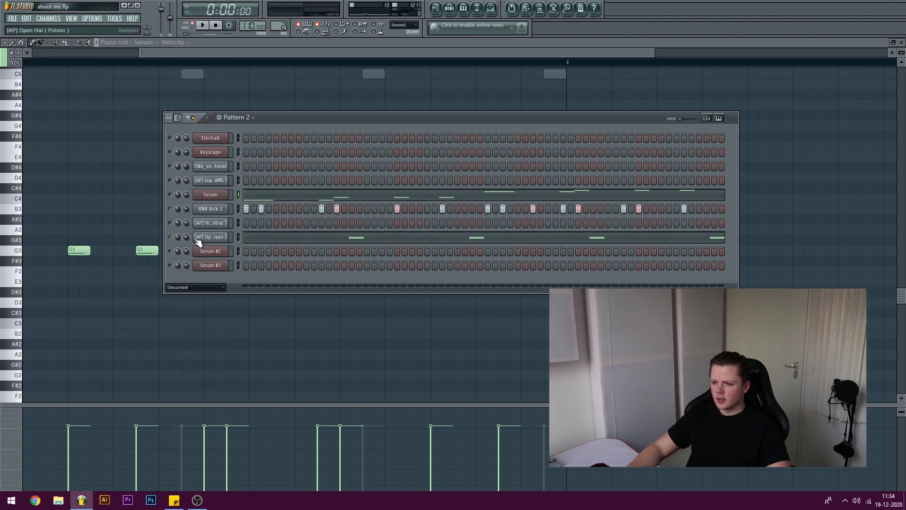
Step: Inspect the [AP] Open Hat ( Poison ) sample in its channel settings and return to the playlist
click(199, 240)
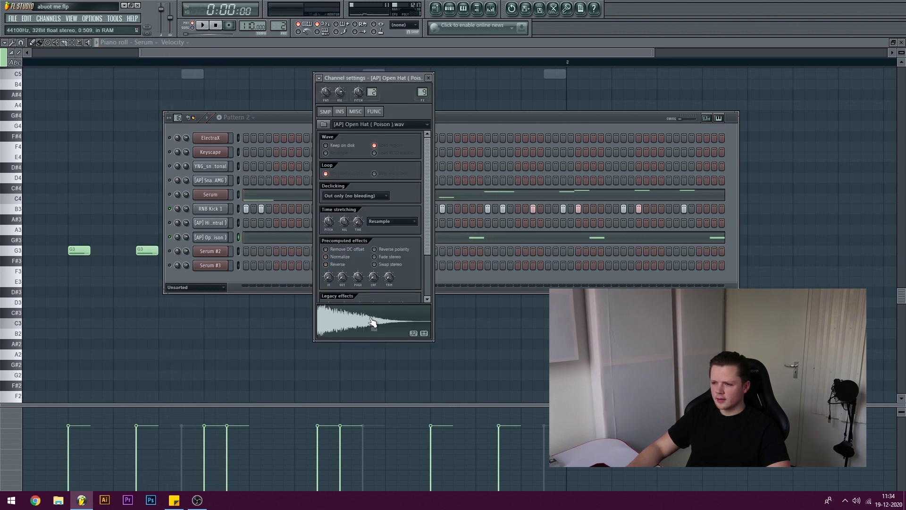
click(299, 290)
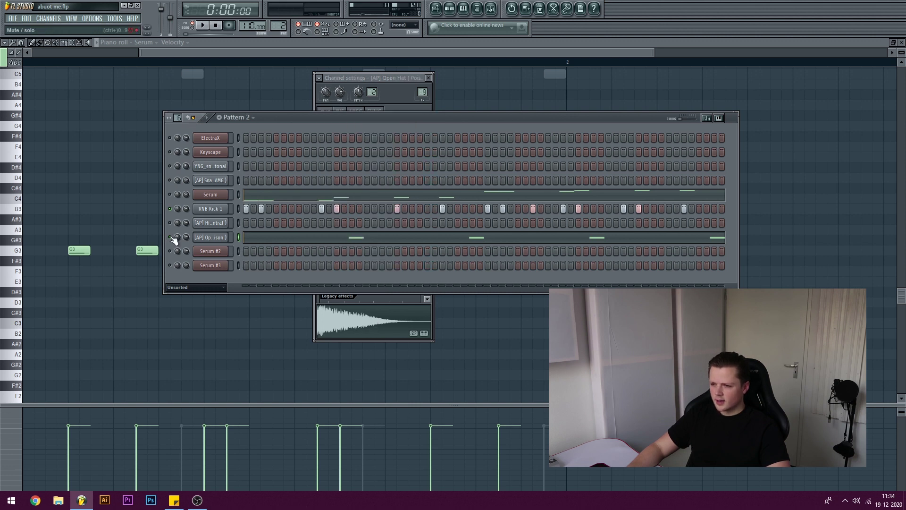
click(436, 8)
Step: Open the Snare pattern, inspect its [AP] Snare ( AMG ) and YNG_snare_fire_tonal samples, and play the pattern
click(297, 293)
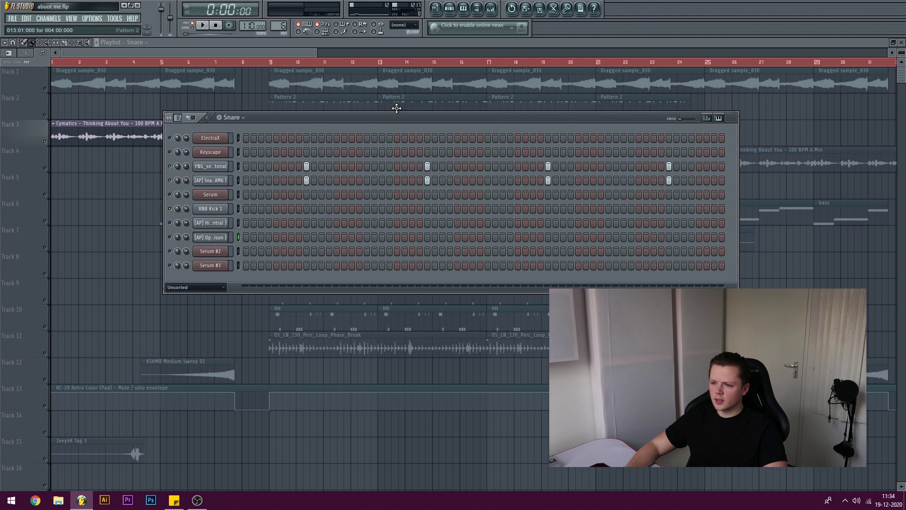
click(214, 184)
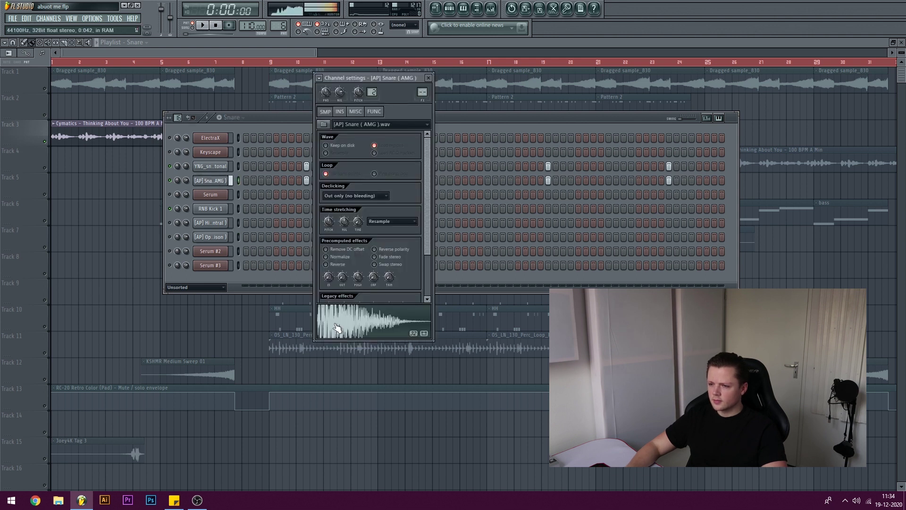
click(205, 168)
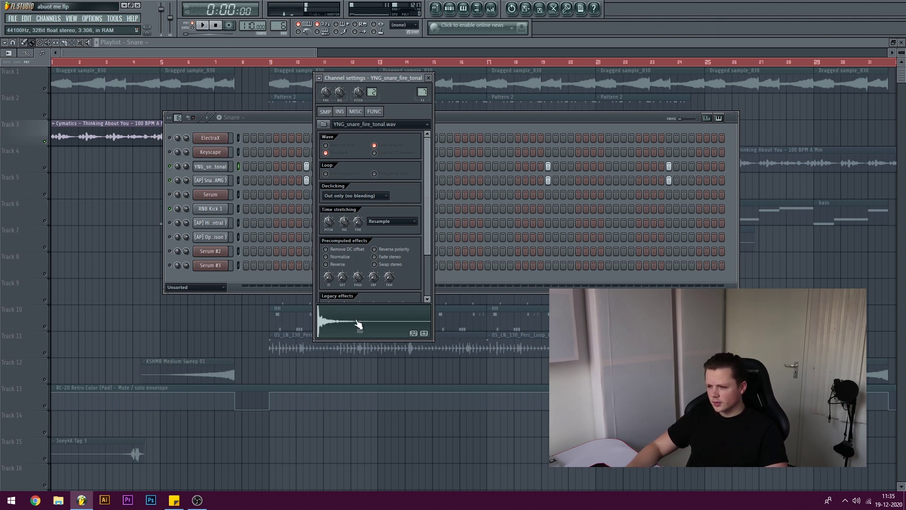
click(201, 26)
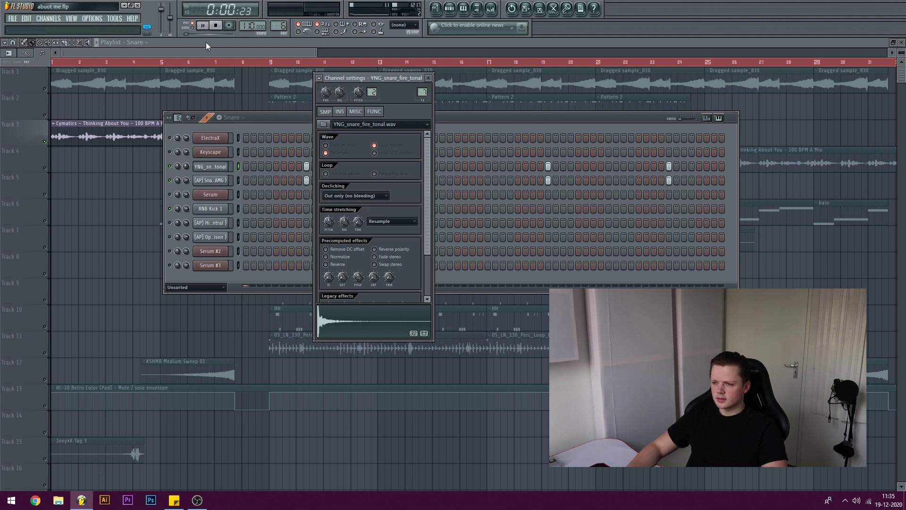
key(space)
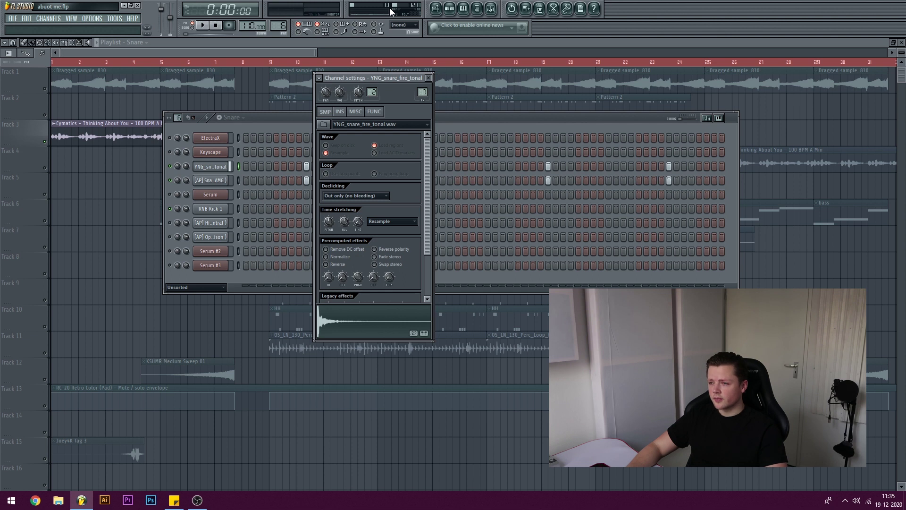
Step: Solo Track 5 in the playlist and try to play its chopped YNG_130 drum loop from just before bar 9
click(450, 8)
click(449, 8)
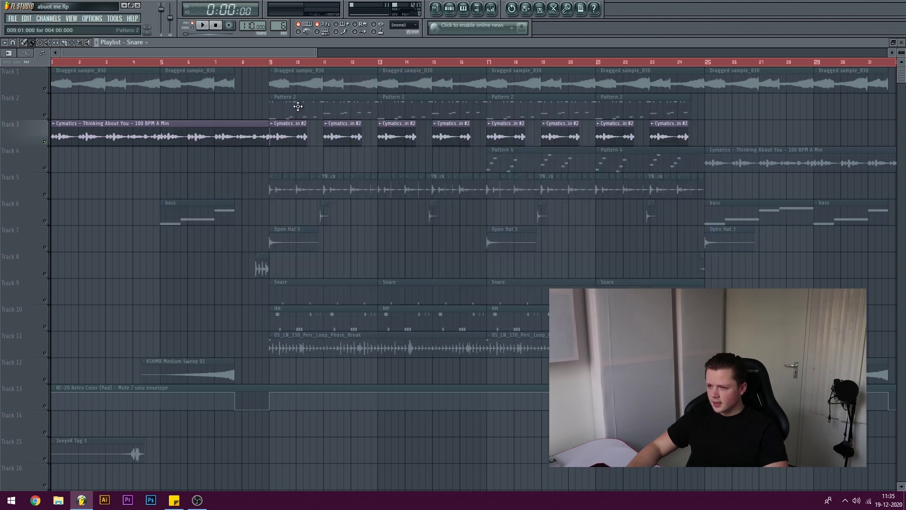
right_click(52, 196)
click(52, 199)
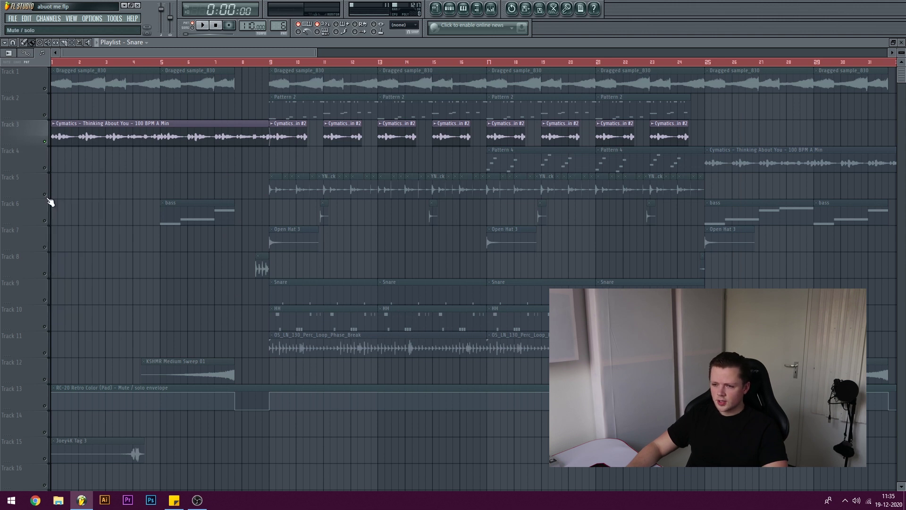
scroll(263, 59, up, 4)
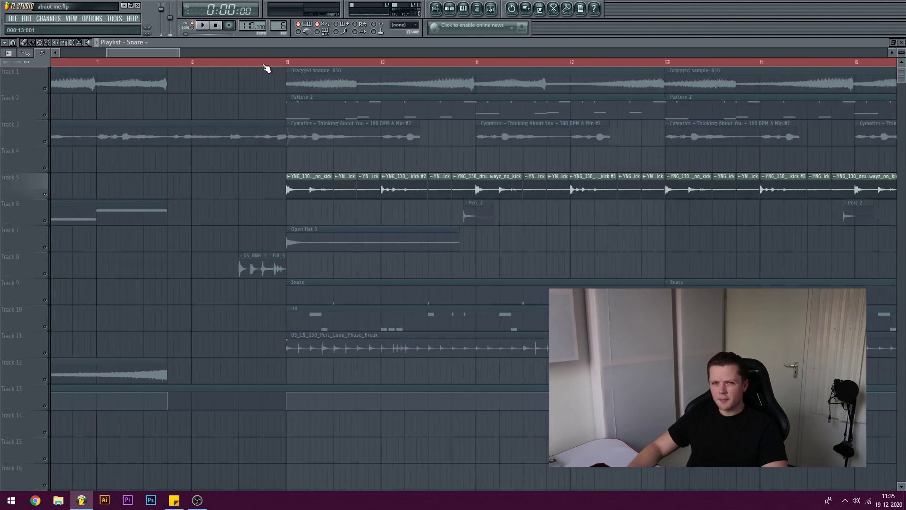
click(264, 63)
key(space)
key(space)
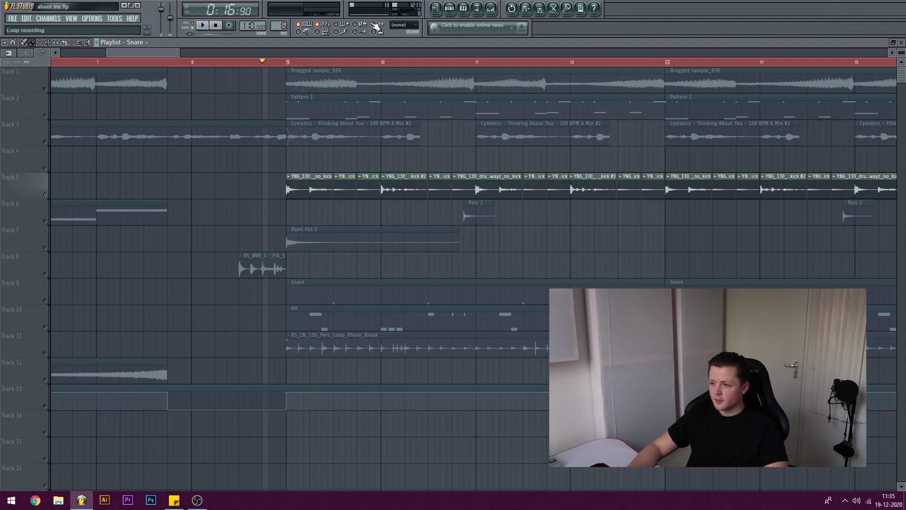
Step: Re-enable the muted channels in the channel rack and play Track 5's drum loop past the start of bar 11
click(446, 10)
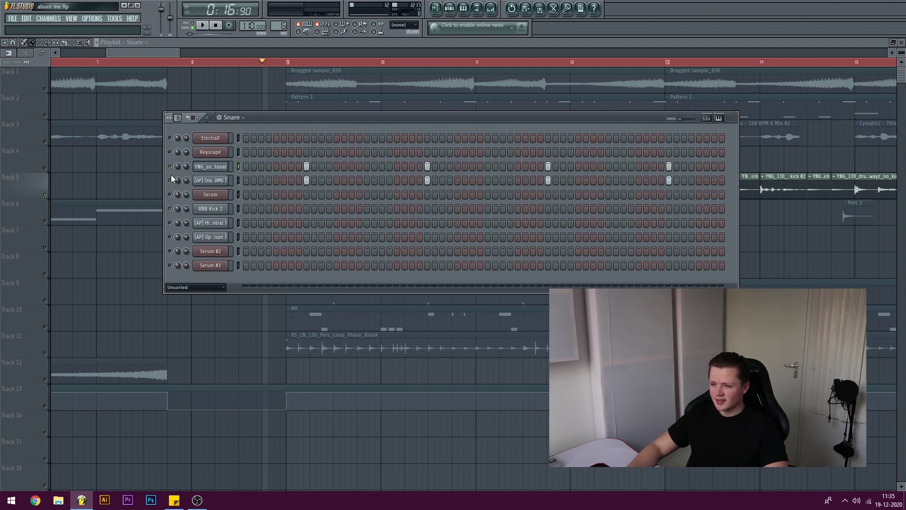
key(F6)
key(space)
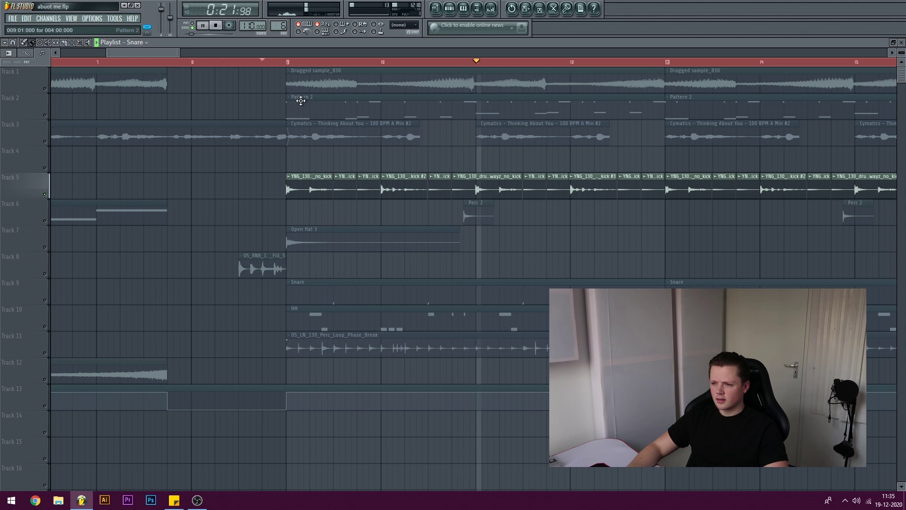
key(space)
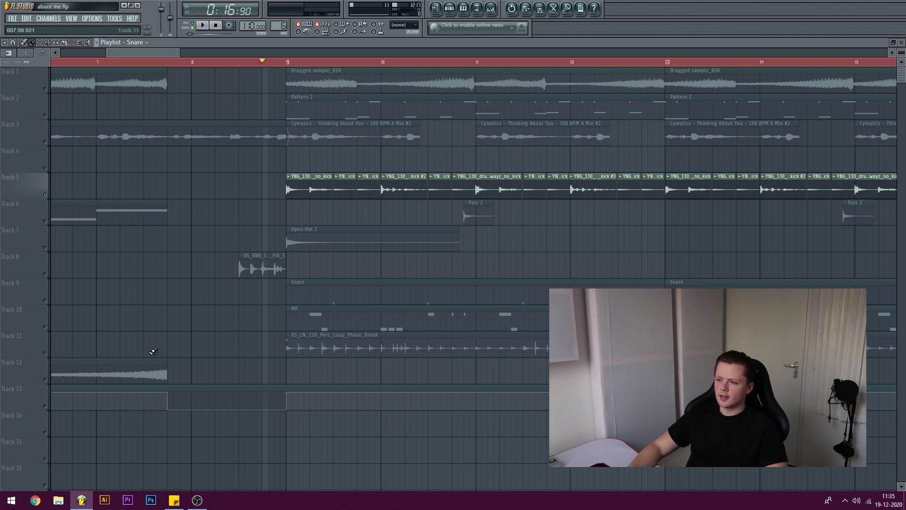
Step: Open the HH pattern's [AP] Hihats ( Central ) notes in the piano roll, play them, and return to the playlist
double_click(313, 316)
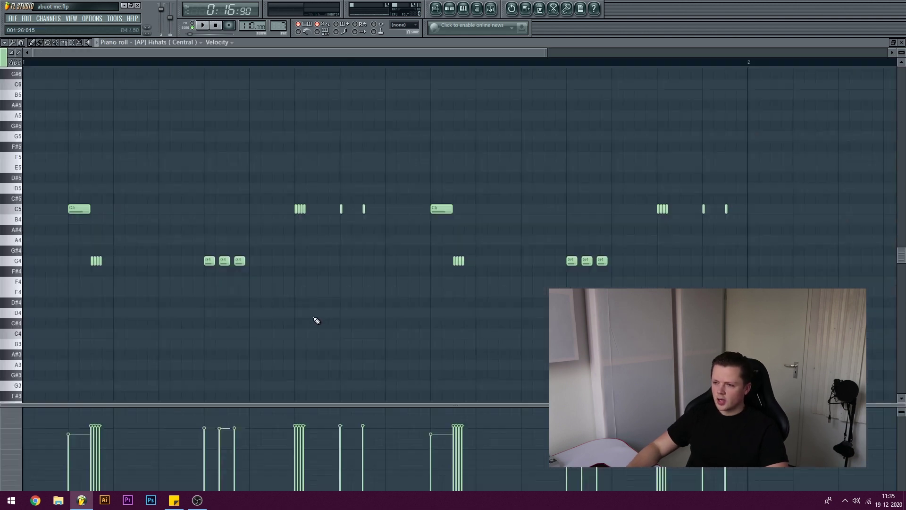
click(450, 9)
click(450, 10)
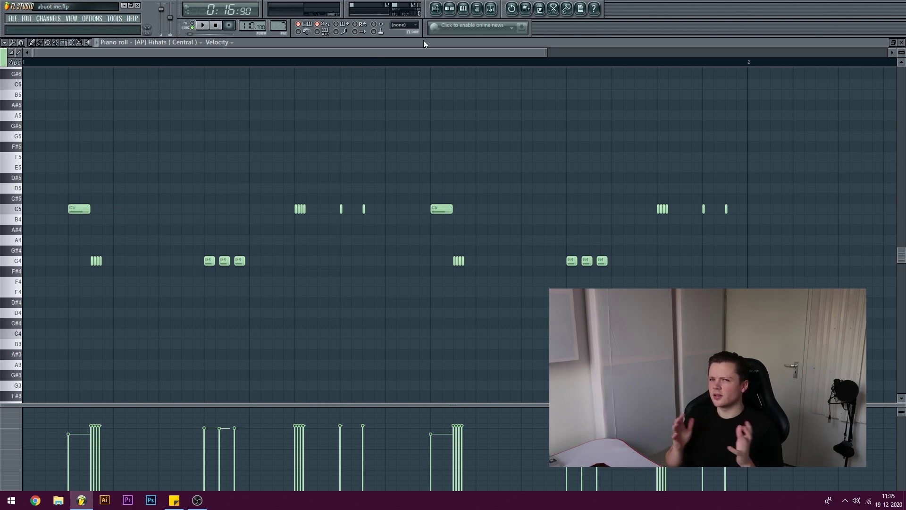
click(203, 25)
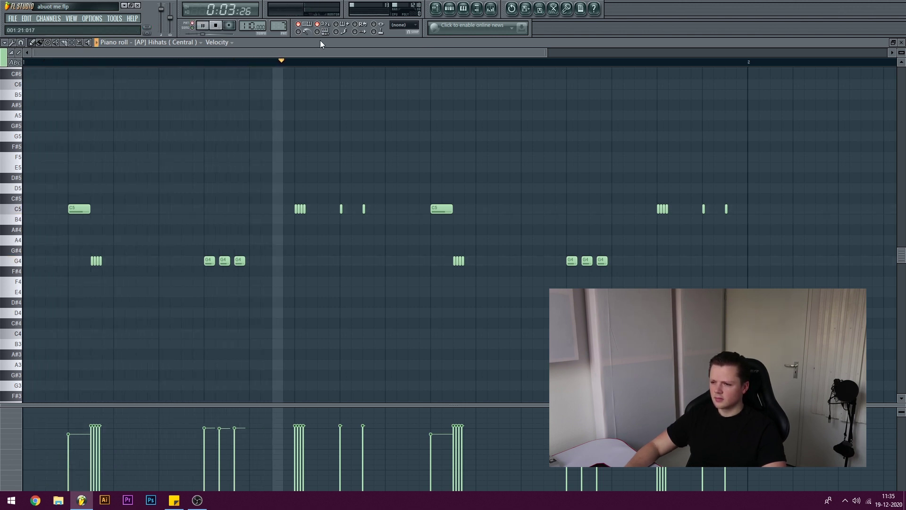
key(space)
click(436, 8)
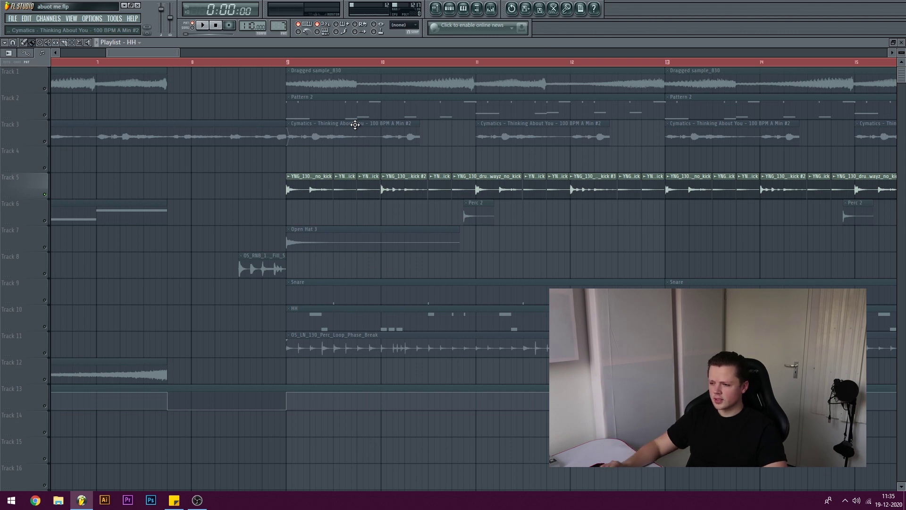
Step: Solo Track 11 and play the OS_LN_130_Perc_Loop_Phase_Break clip from just before bar 9
click(47, 356)
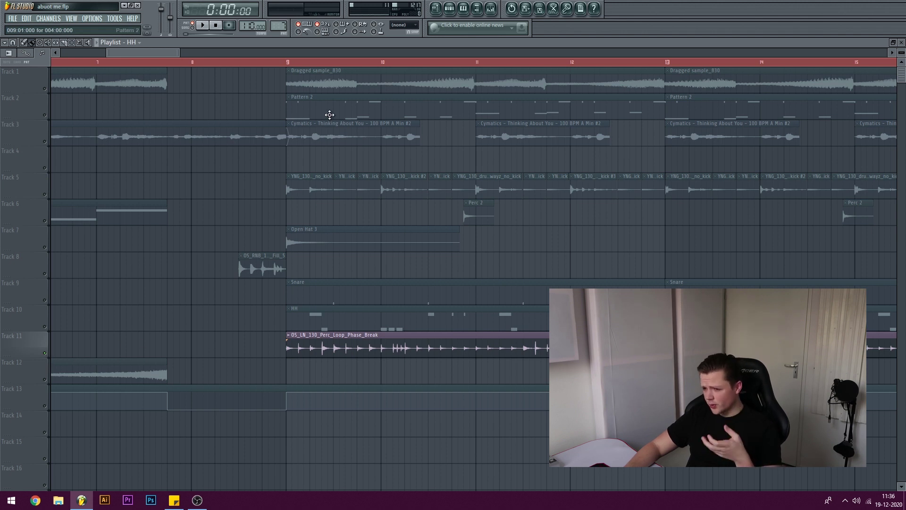
click(274, 62)
key(space)
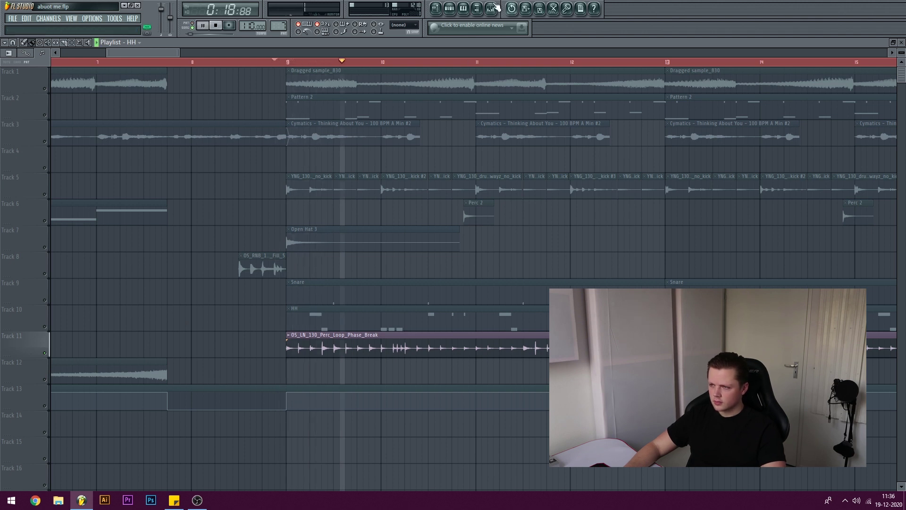
Step: Audition the Perc Loop mixer track at 0.0 dB, bring its level down to -23.0 dB, and stop playback
click(492, 8)
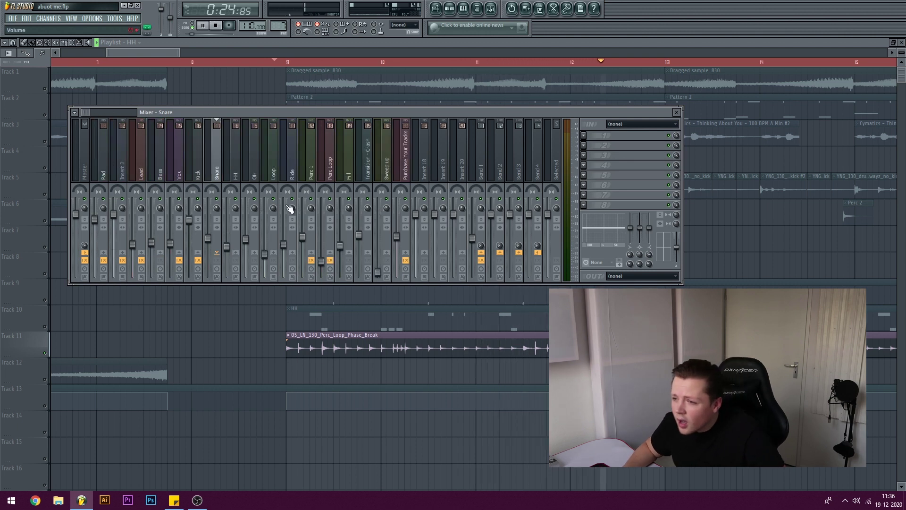
drag(321, 261, 321, 214)
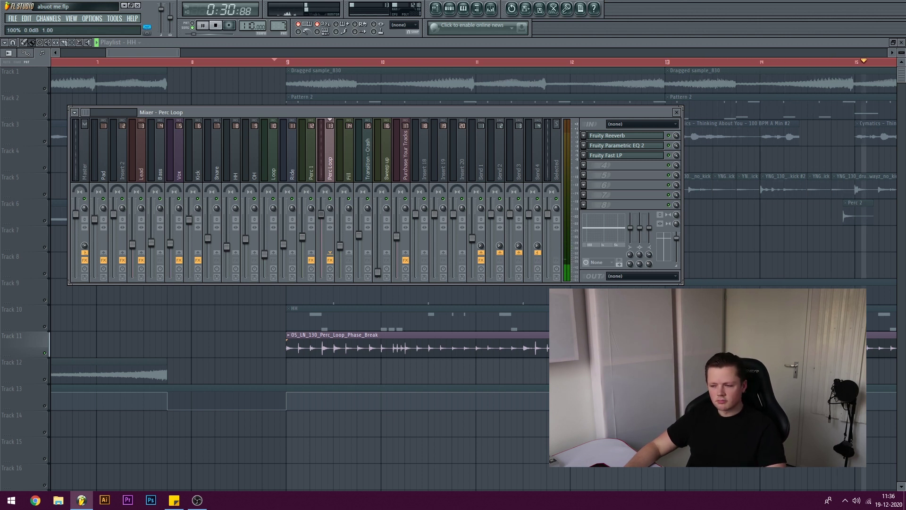
drag(321, 214, 321, 249)
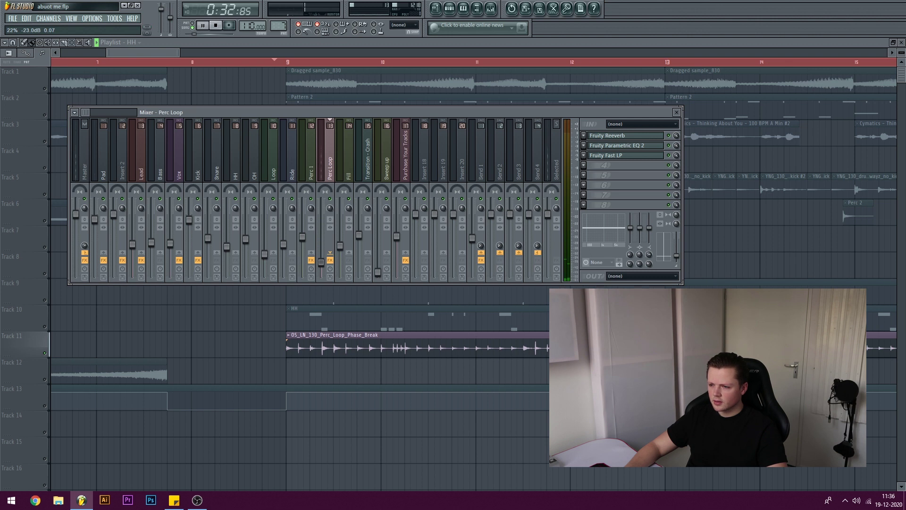
key(F9)
key(space)
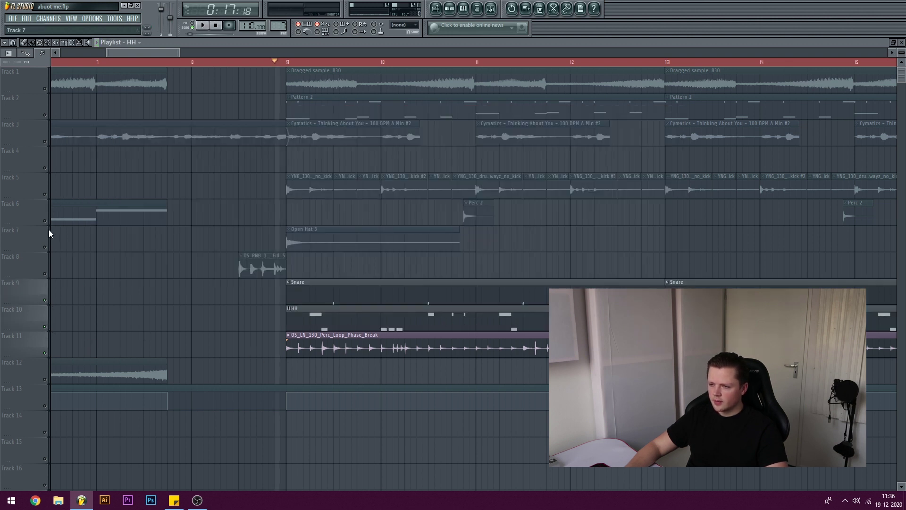
Step: Enable Track 2, mute the Serum channel in Pattern 2, and play the combined drums in the playlist from just before bar 9
click(46, 112)
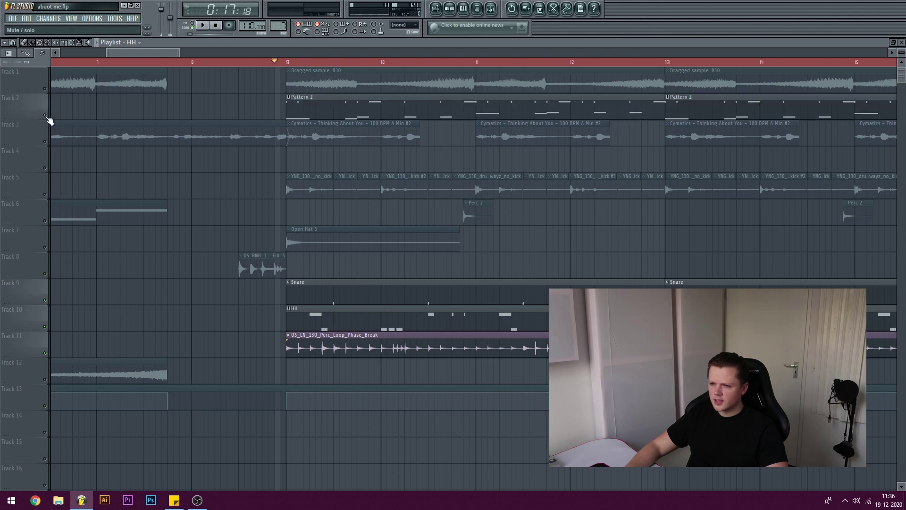
double_click(364, 110)
click(450, 8)
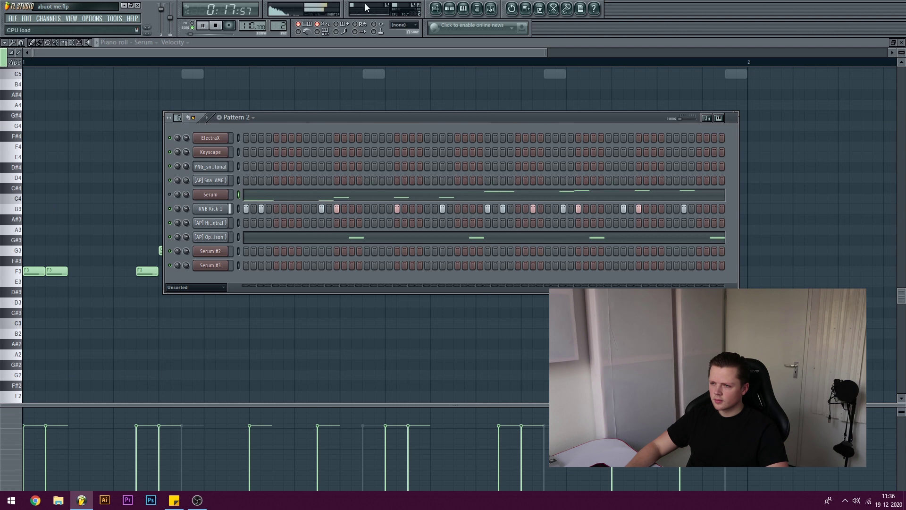
click(436, 9)
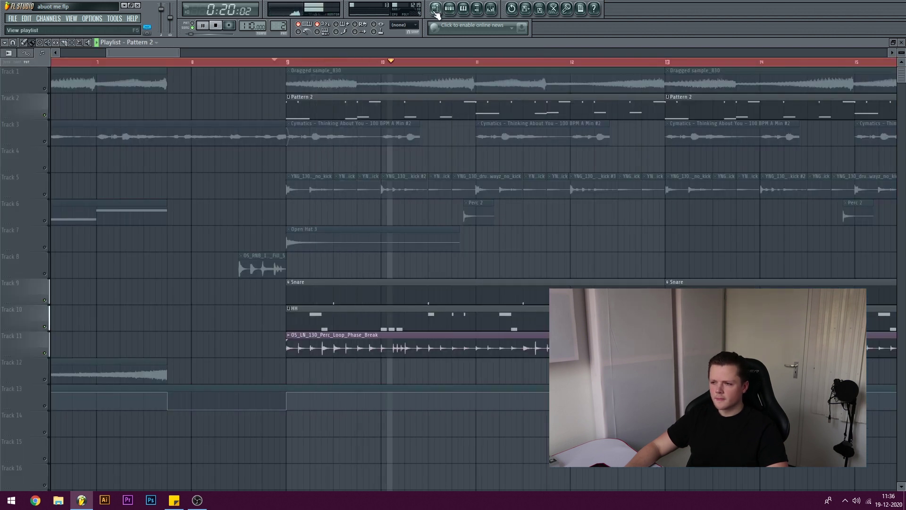
Step: Enable Track 5 to hear its drum loop with the other drums, stop playback, and enable Track 6
click(45, 195)
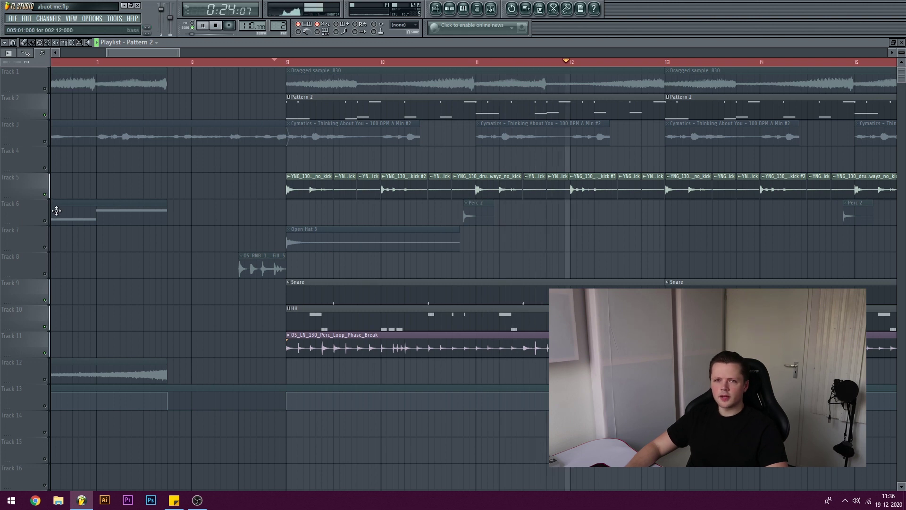
key(space)
click(50, 224)
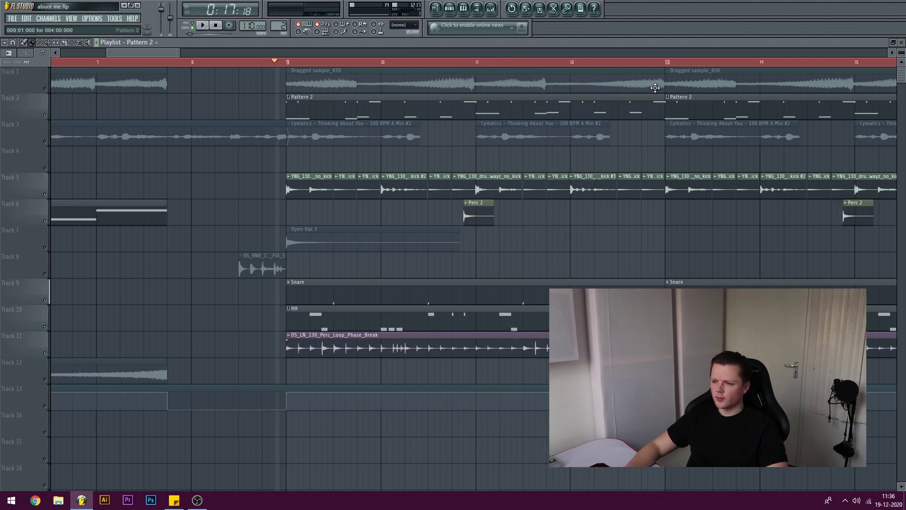
Step: Inspect the Perc 2 clip's channel settings and the Fruity Delay on its Perc 1 mixer track, and close the windows
double_click(489, 214)
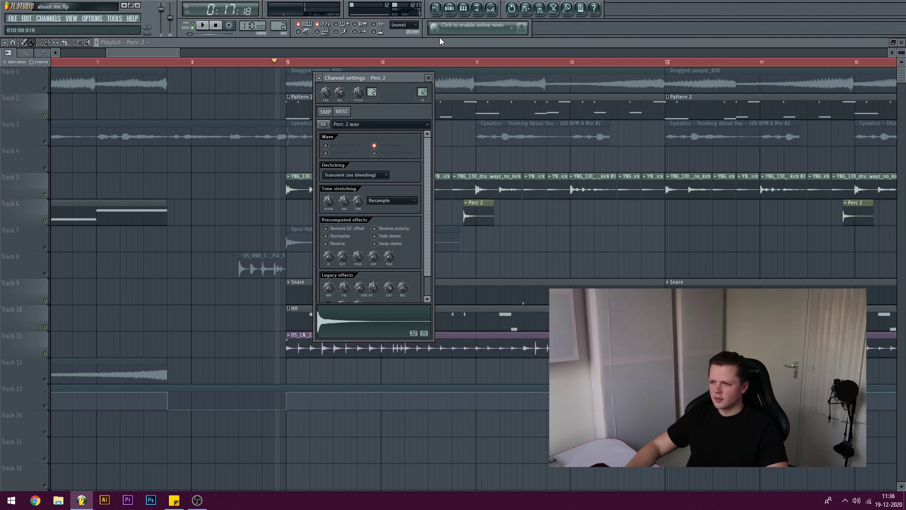
click(462, 6)
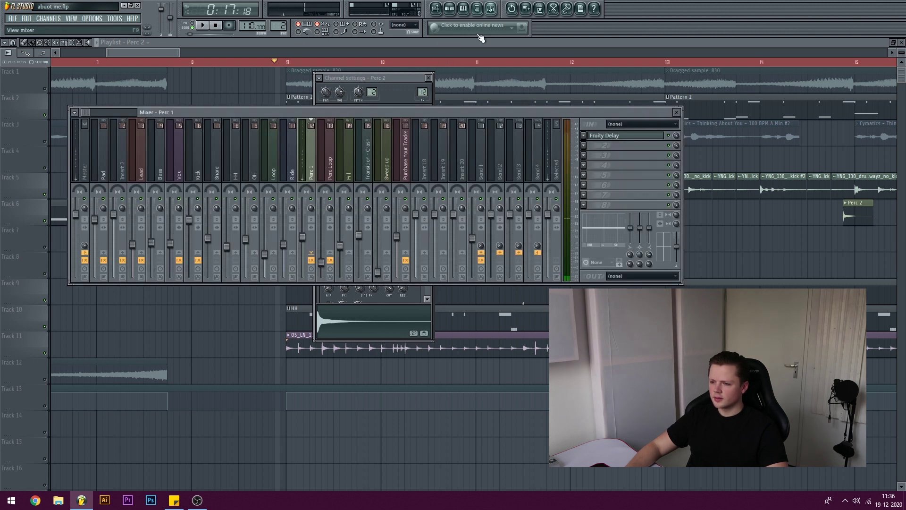
click(613, 135)
key(F12)
Step: Play the drums with the Perc 2 hit from just after bar 10 in the playlist, and stop playback
click(412, 62)
key(space)
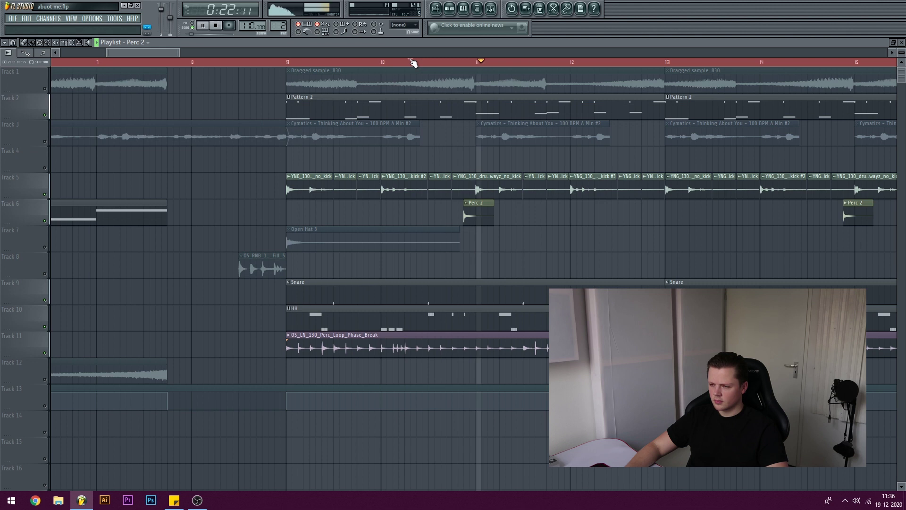
key(space)
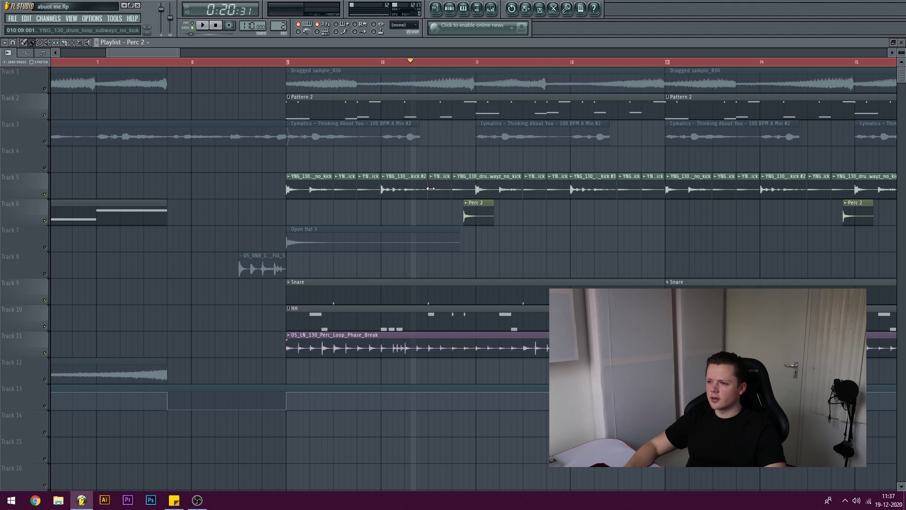
Step: Open Pattern 2's Serum notes in the piano roll, play the pattern, return to the playlist and stop playback
double_click(370, 104)
click(456, 9)
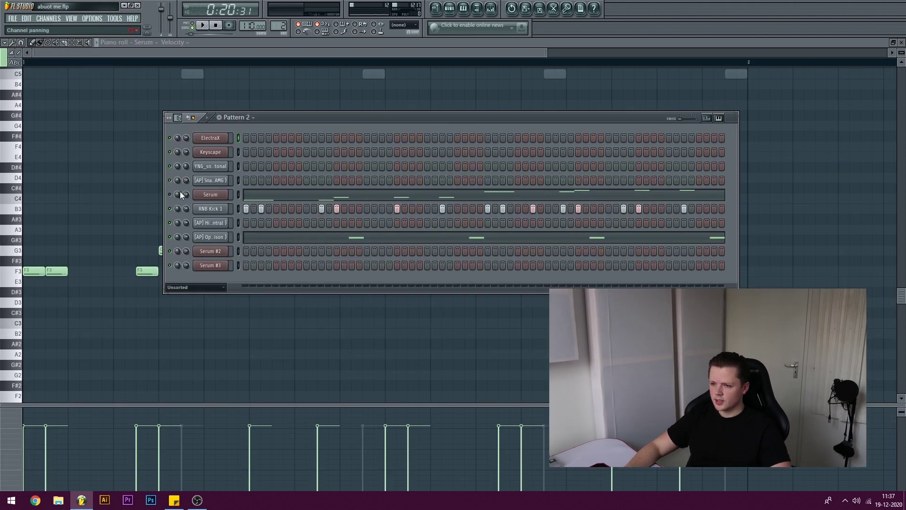
click(203, 25)
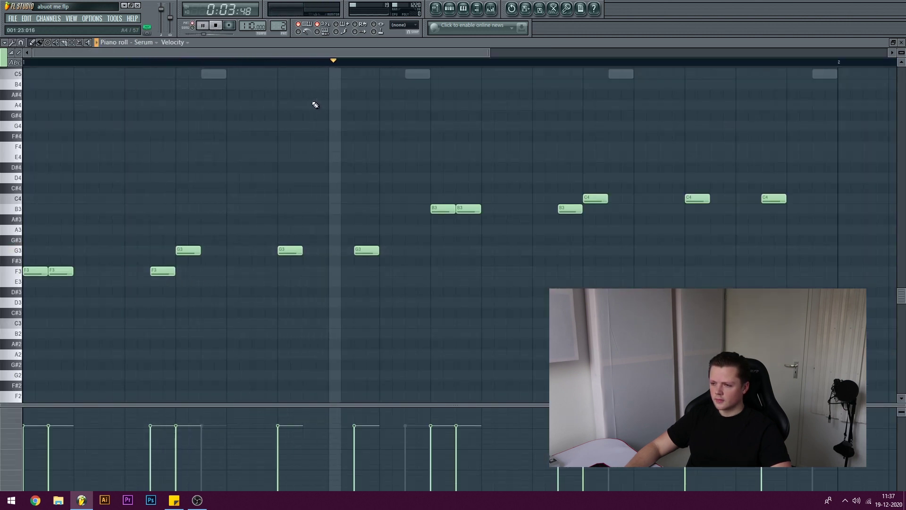
click(449, 9)
click(435, 8)
key(space)
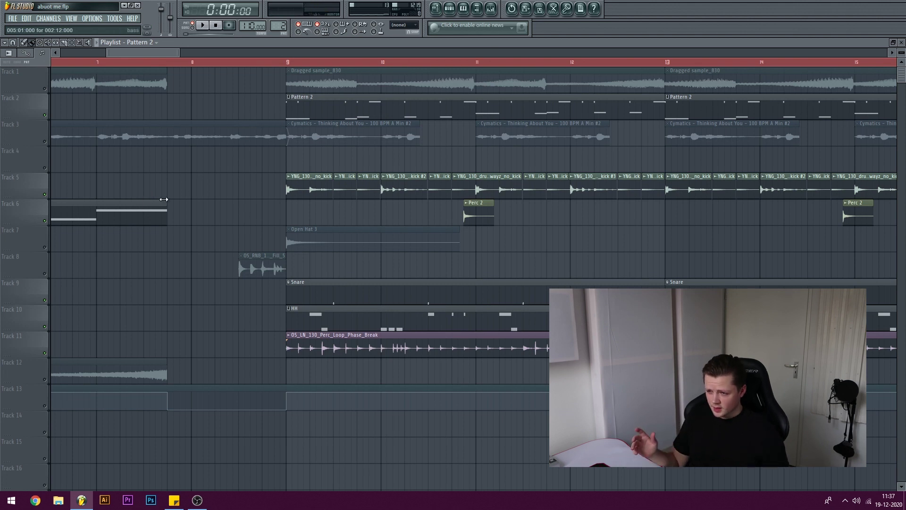
Step: Check the Open Hat 3 clip's channel settings, close them, and enable Track 7
double_click(418, 242)
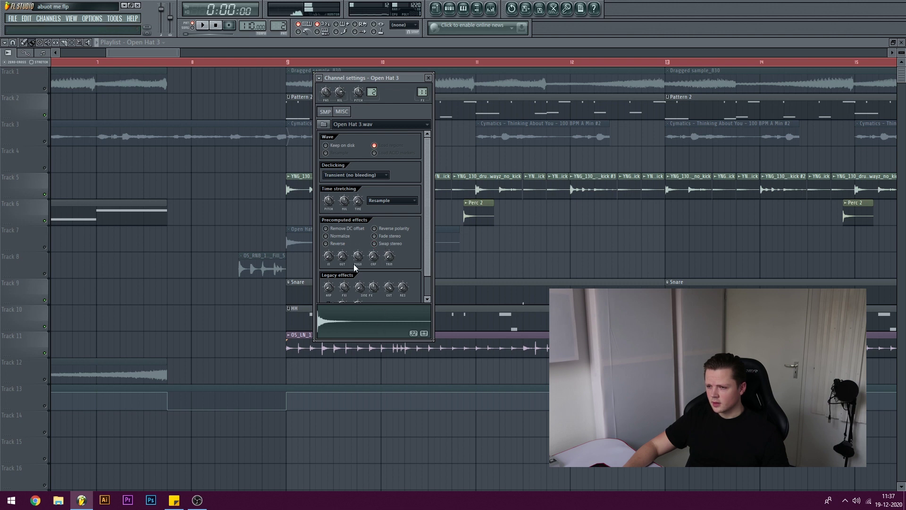
key(Escape)
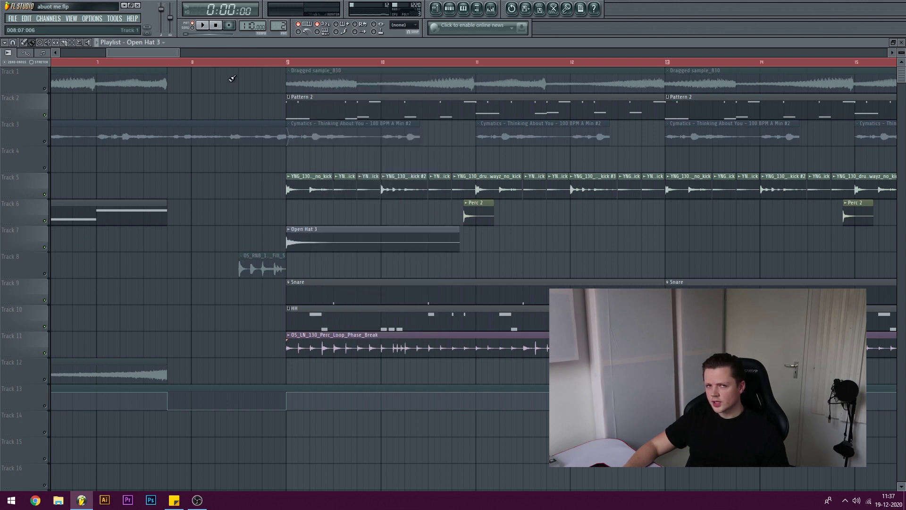